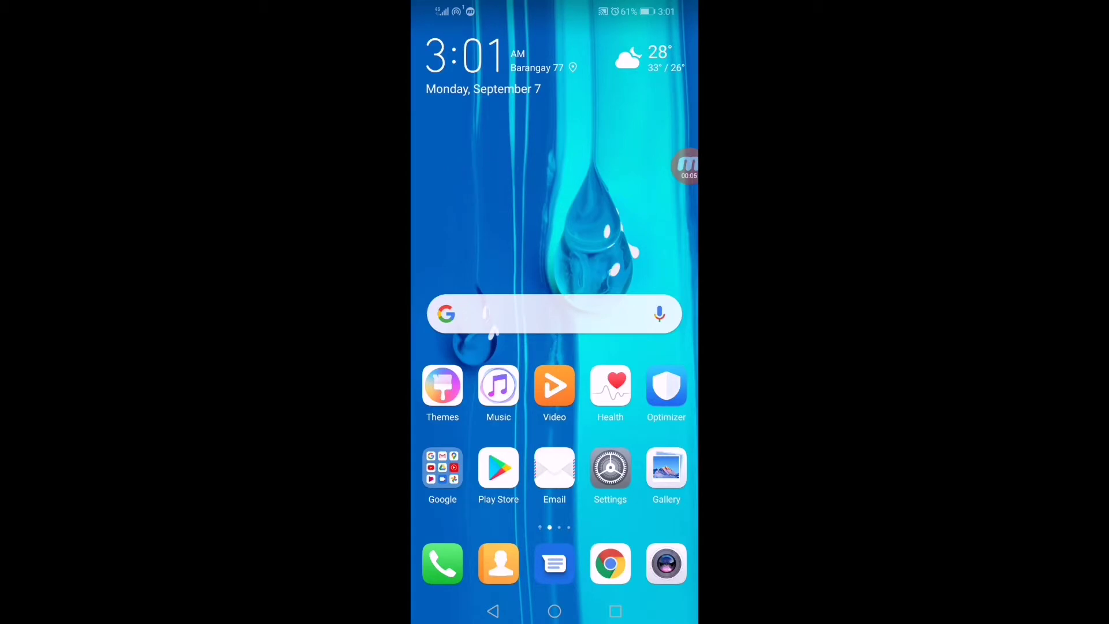
Launch Chrome and go to youtube.com to load the YouTube mobile Home feed
click(610, 563)
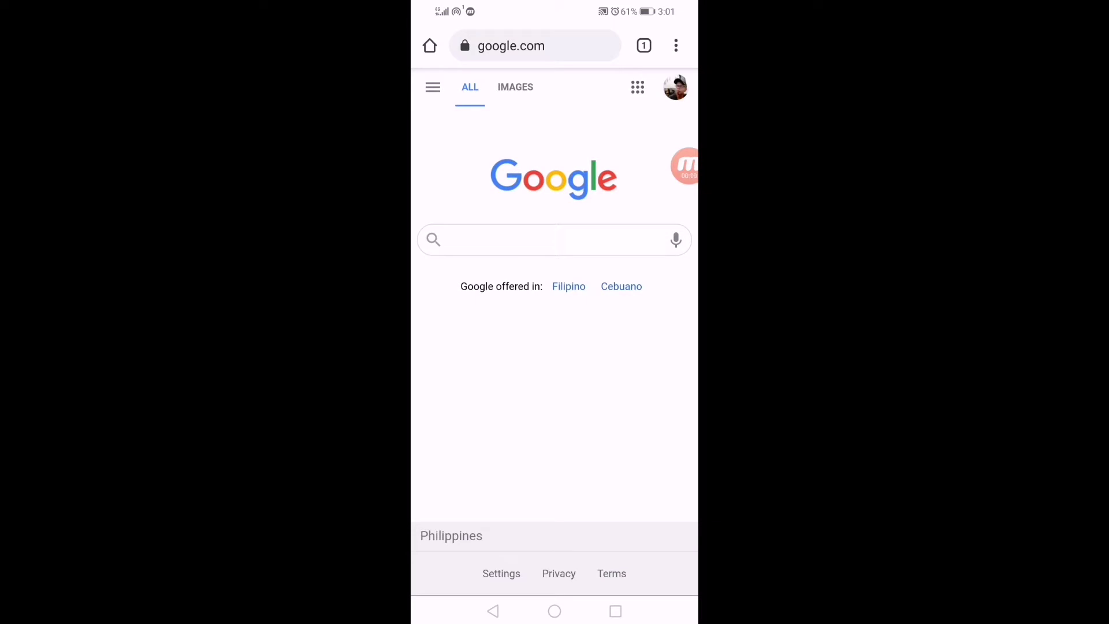
click(511, 46)
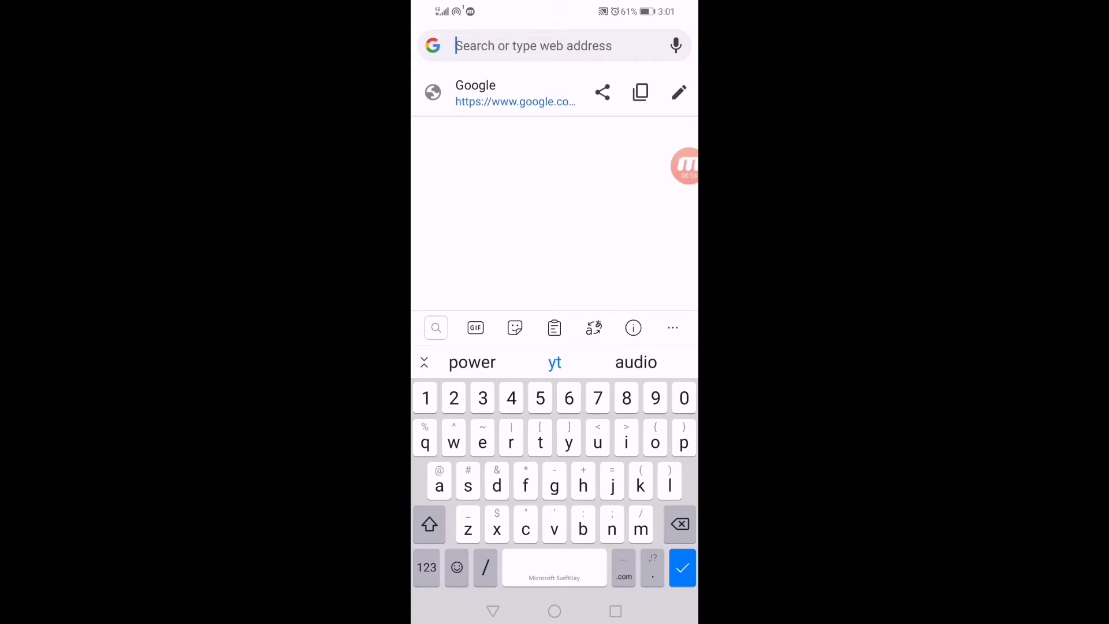
text(you)
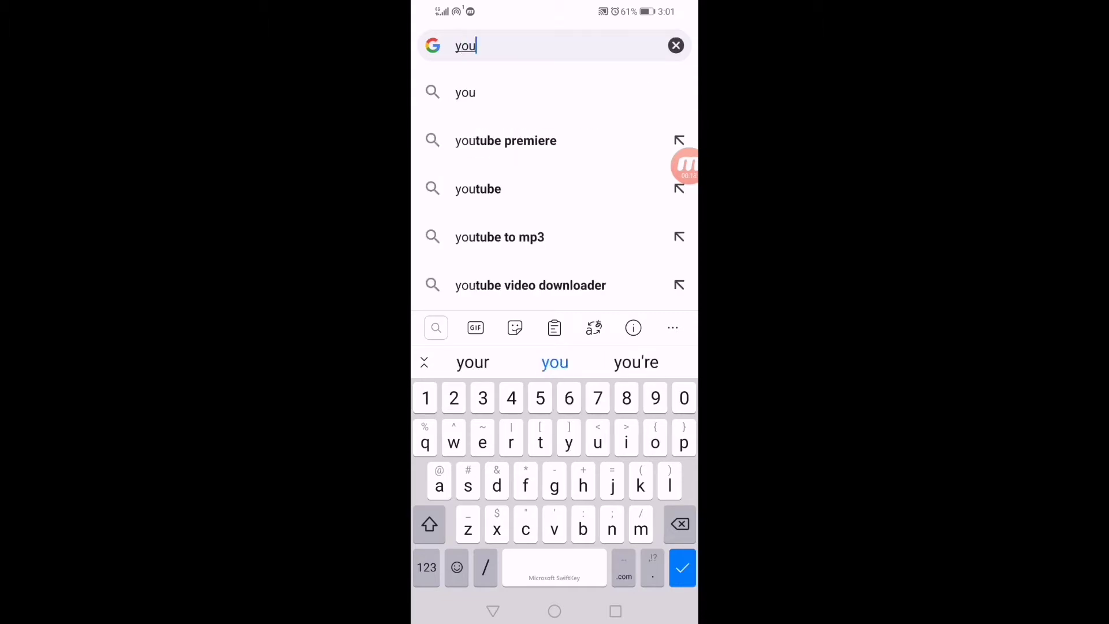
text(tube)
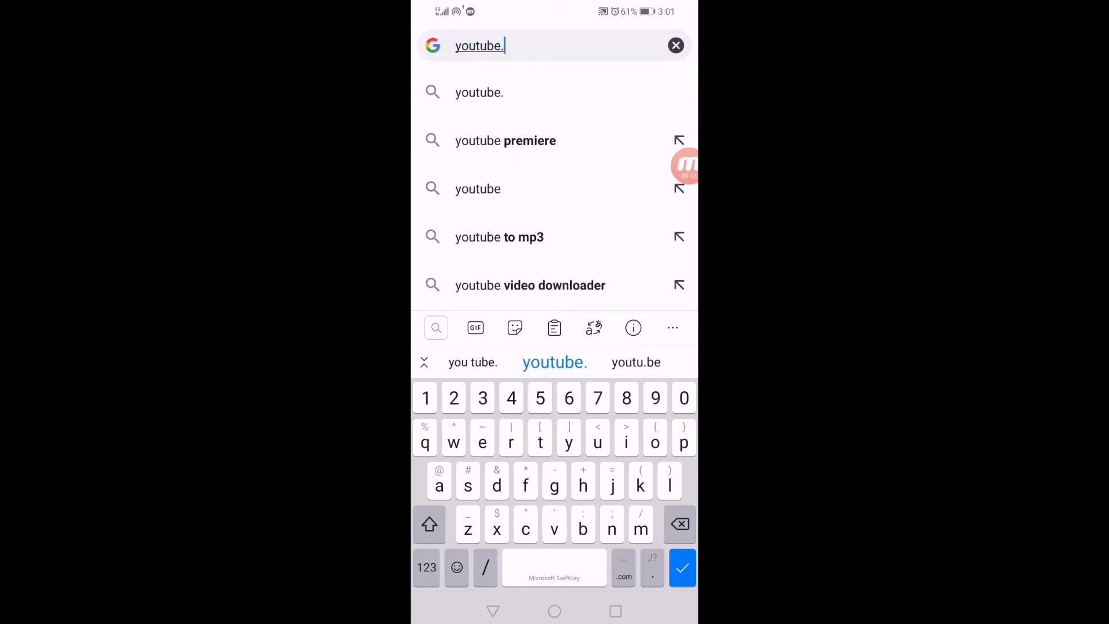
text(.com)
key(Return)
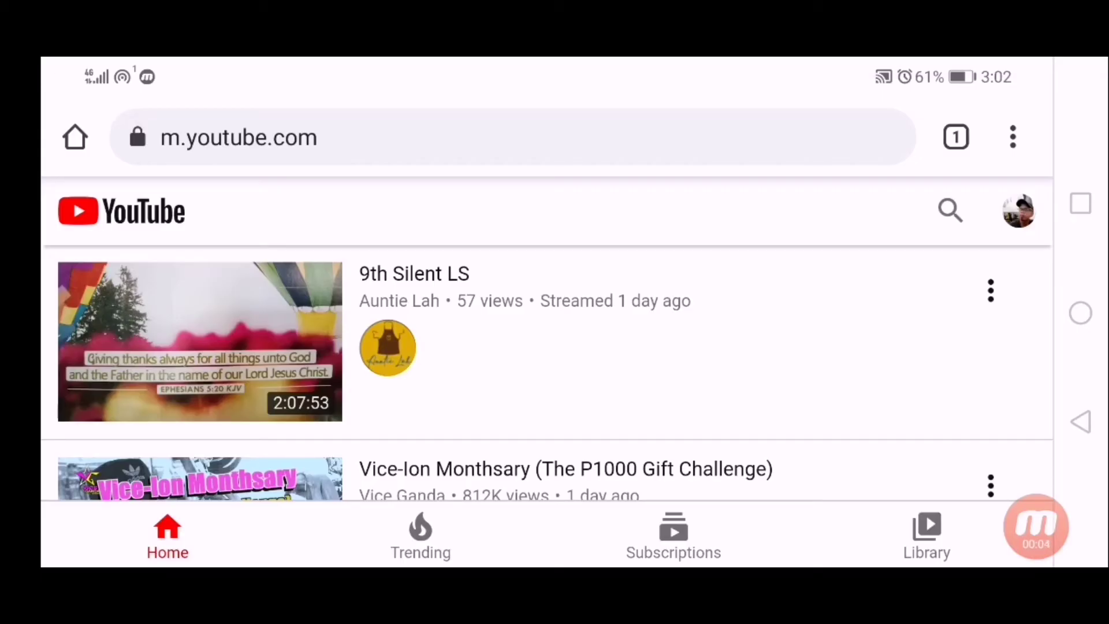
Enable Desktop site in Chrome's menu so YouTube reloads as its full desktop version
mouse_move(1036, 526)
mouse_down()
mouse_move(1034, 107)
mouse_move(1002, 202)
mouse_move(1028, 115)
mouse_move(1010, 445)
mouse_move(994, 387)
mouse_up()
click(1012, 137)
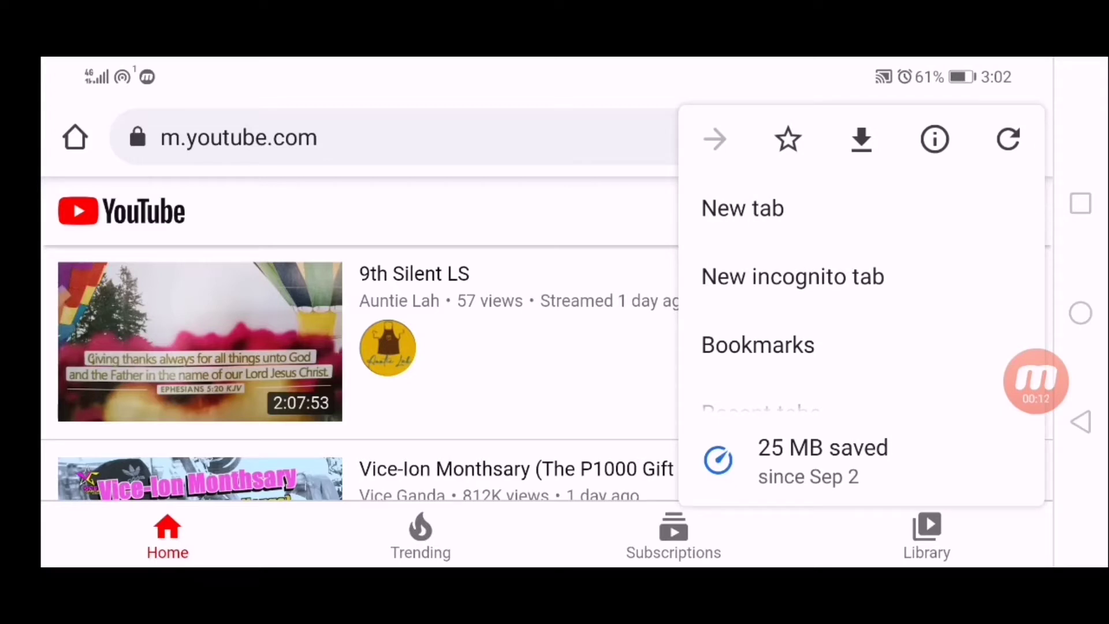
scroll(861, 277, down, 2)
scroll(861, 277, down, 2)
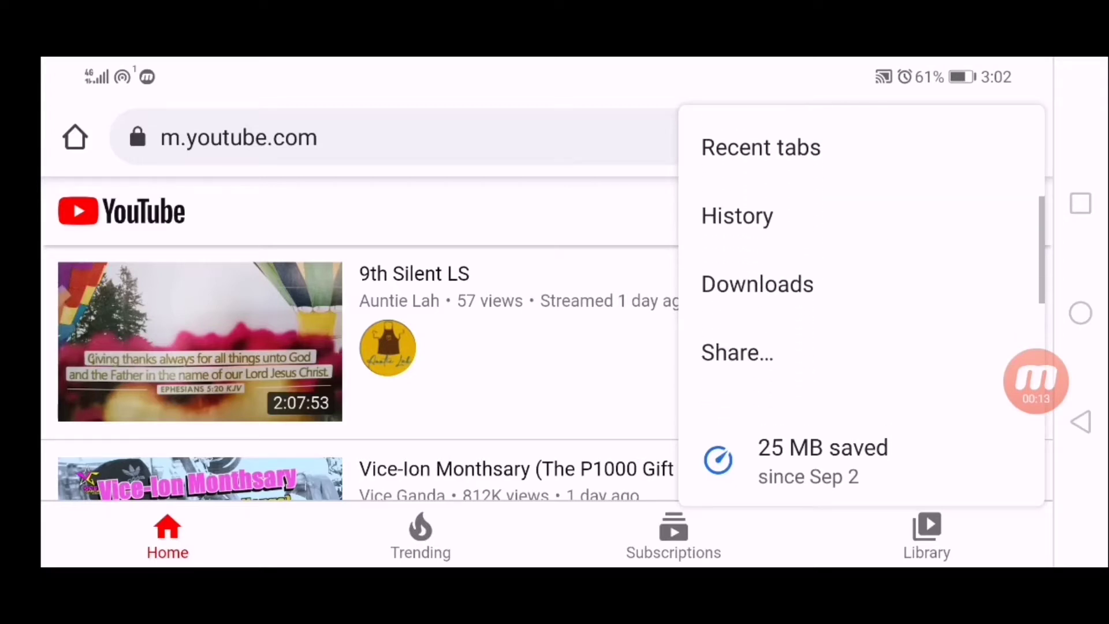
scroll(860, 277, down, 2)
scroll(861, 277, down, 2)
mouse_move(1037, 381)
mouse_down()
mouse_move(760, 274)
mouse_move(966, 302)
mouse_move(953, 555)
mouse_up()
click(1005, 277)
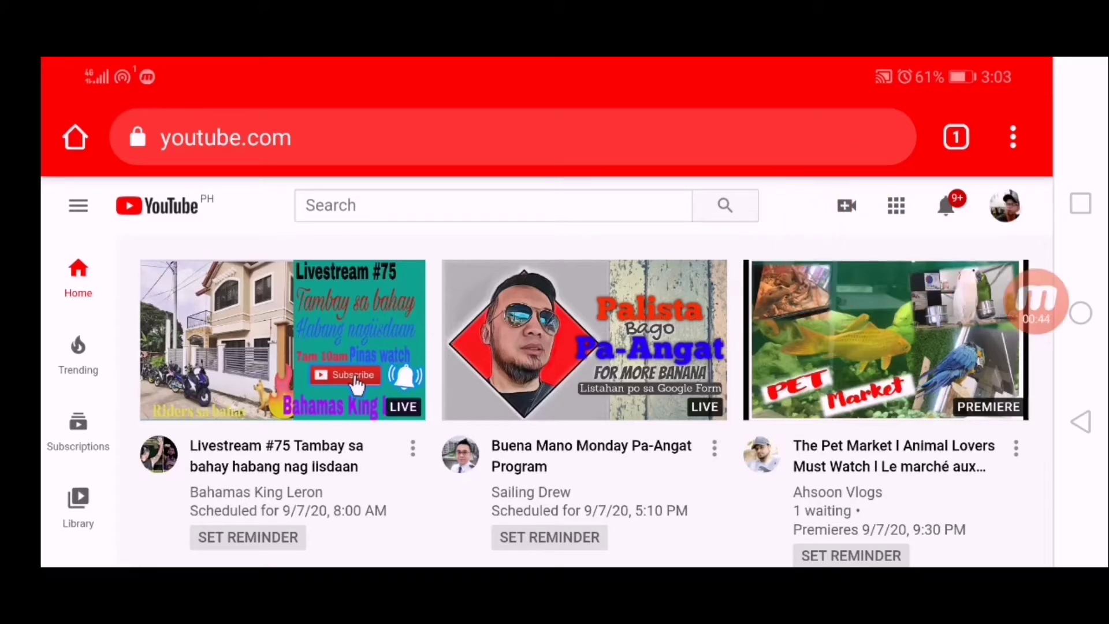
click(846, 206)
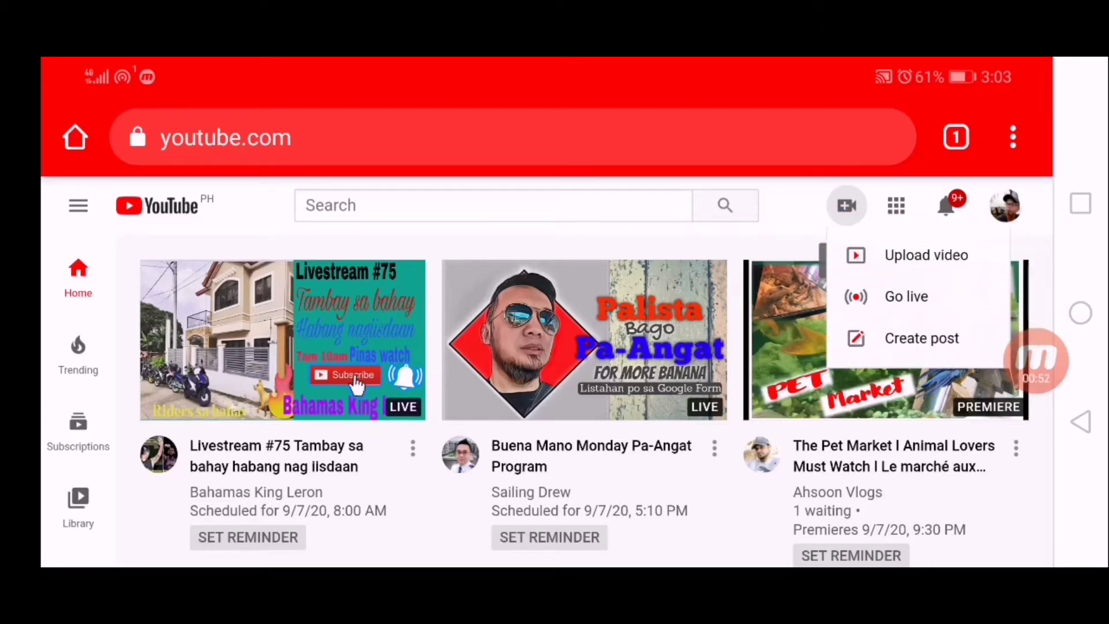
click(927, 255)
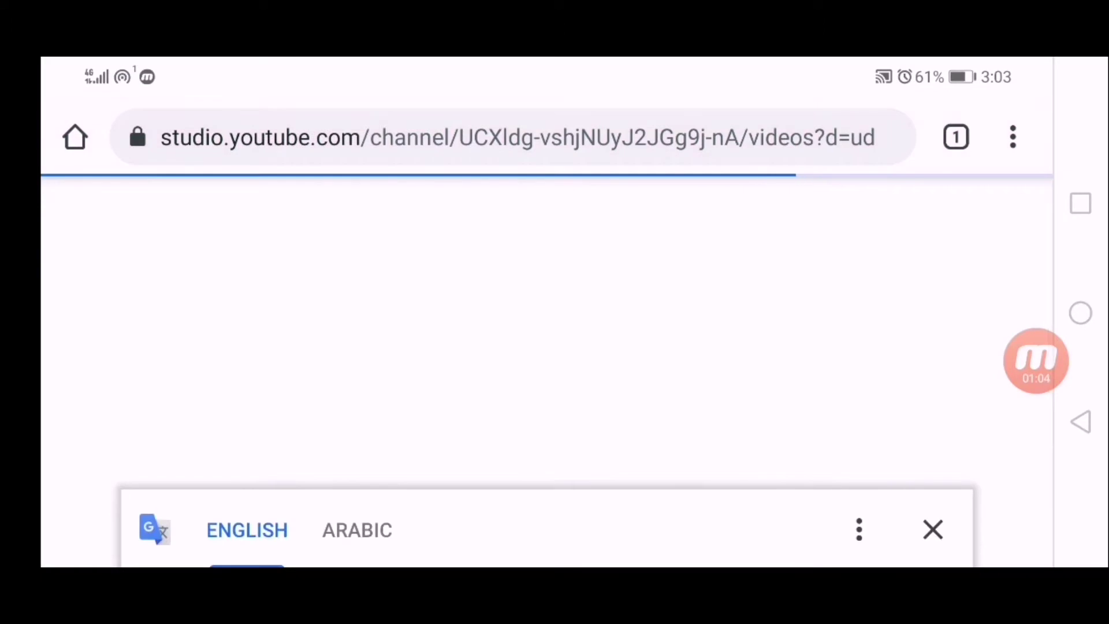
Dismiss the Translate bar, then choose SELECT FILES and Files to list recent MP4 videos
click(933, 529)
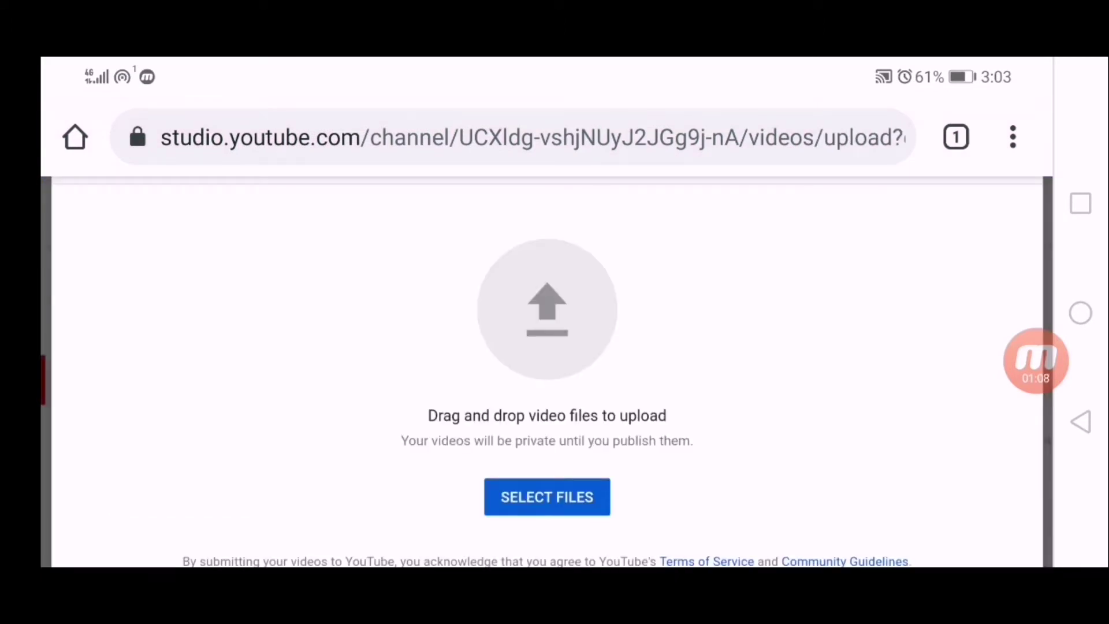
scroll(547, 347, down, 2)
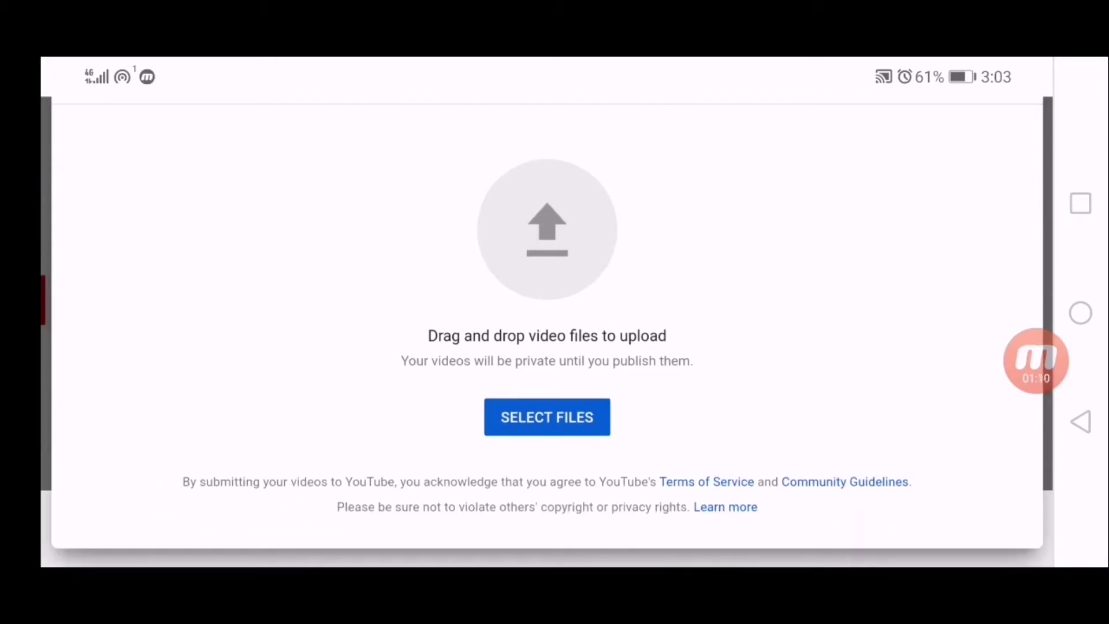
drag(1037, 361, 811, 364)
mouse_move(432, 450)
mouse_down()
mouse_move(639, 426)
mouse_move(746, 431)
mouse_move(1015, 329)
mouse_move(1035, 337)
mouse_up()
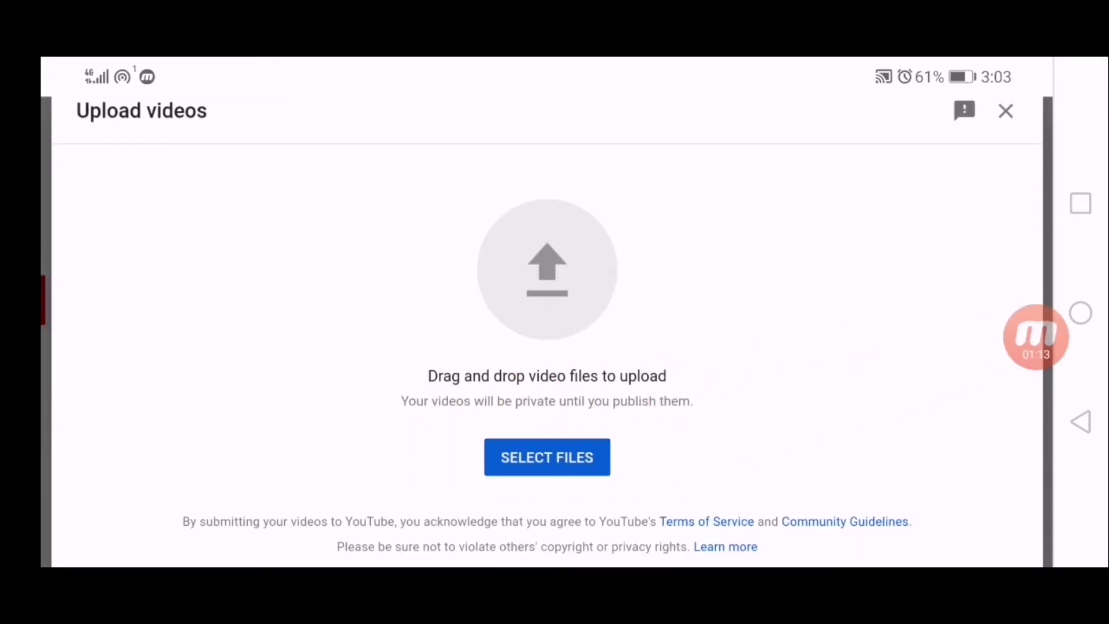
click(547, 457)
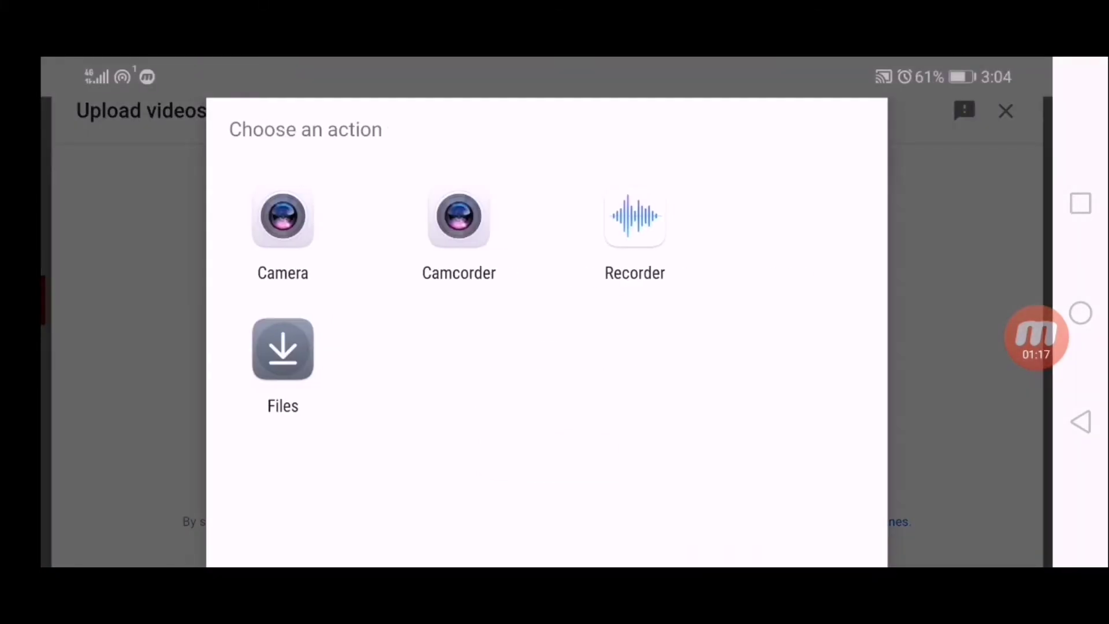
mouse_move(1037, 338)
mouse_down()
mouse_move(760, 349)
mouse_move(235, 341)
mouse_move(286, 358)
mouse_move(495, 361)
mouse_move(1037, 338)
mouse_up()
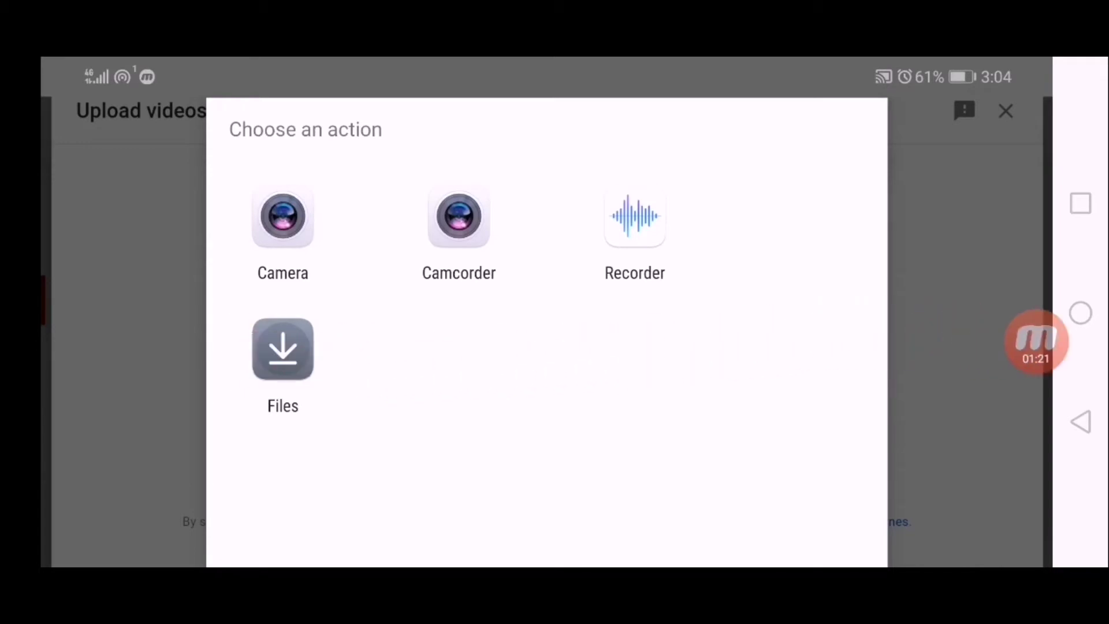
click(283, 350)
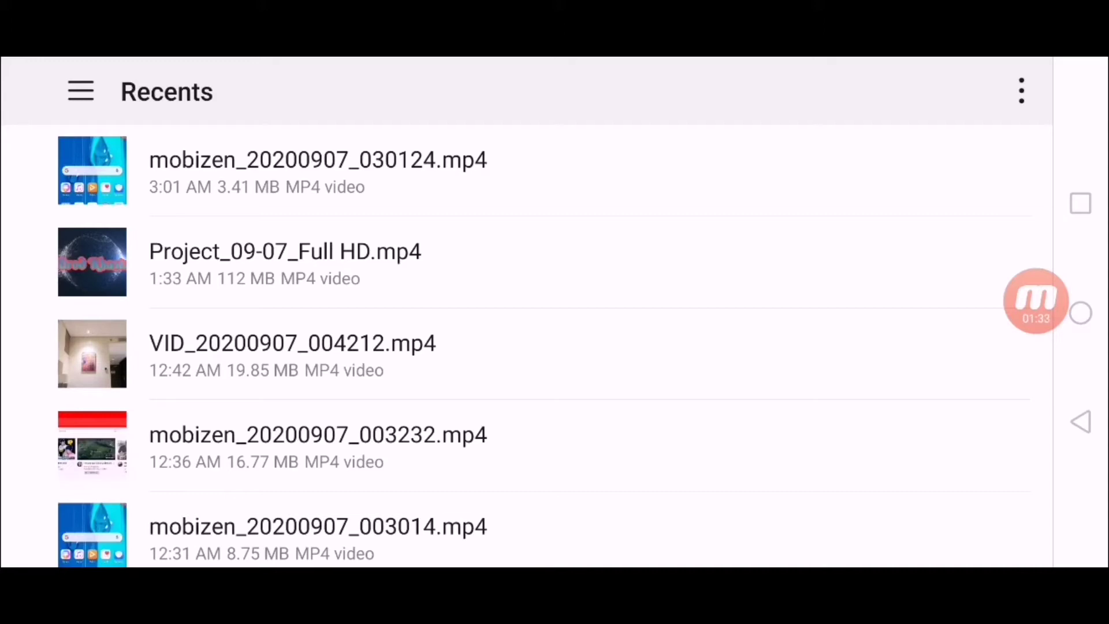
Back out of the Files recent-videos list to return to the YouTube Studio upload page
mouse_move(1036, 301)
mouse_down()
mouse_move(953, 235)
mouse_move(485, 223)
mouse_move(522, 242)
mouse_move(382, 237)
mouse_move(1036, 265)
mouse_up()
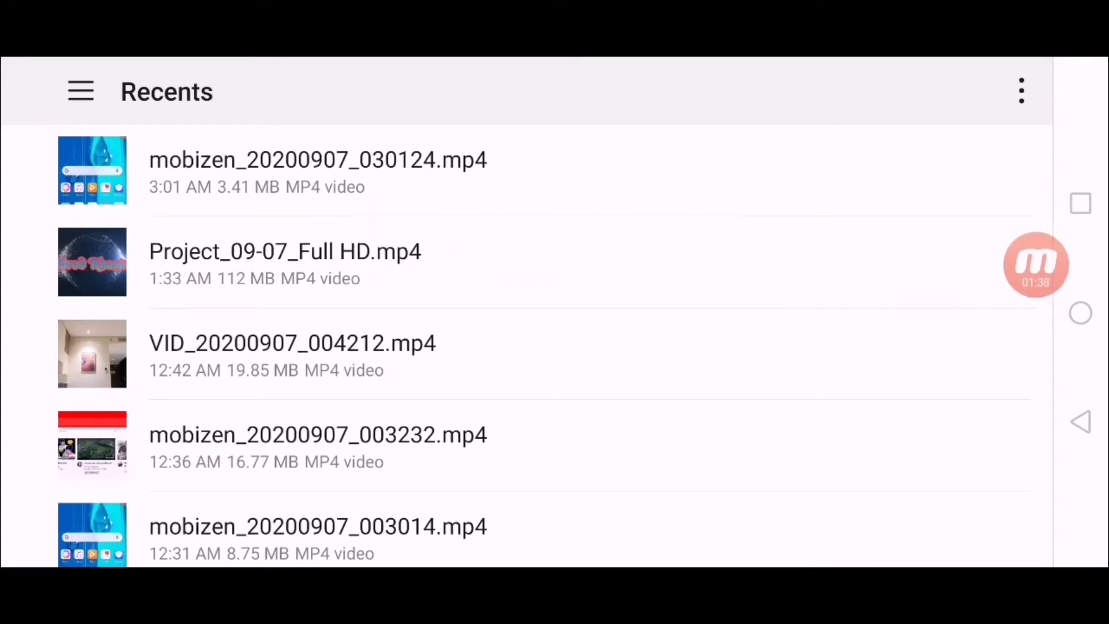
key(Escape)
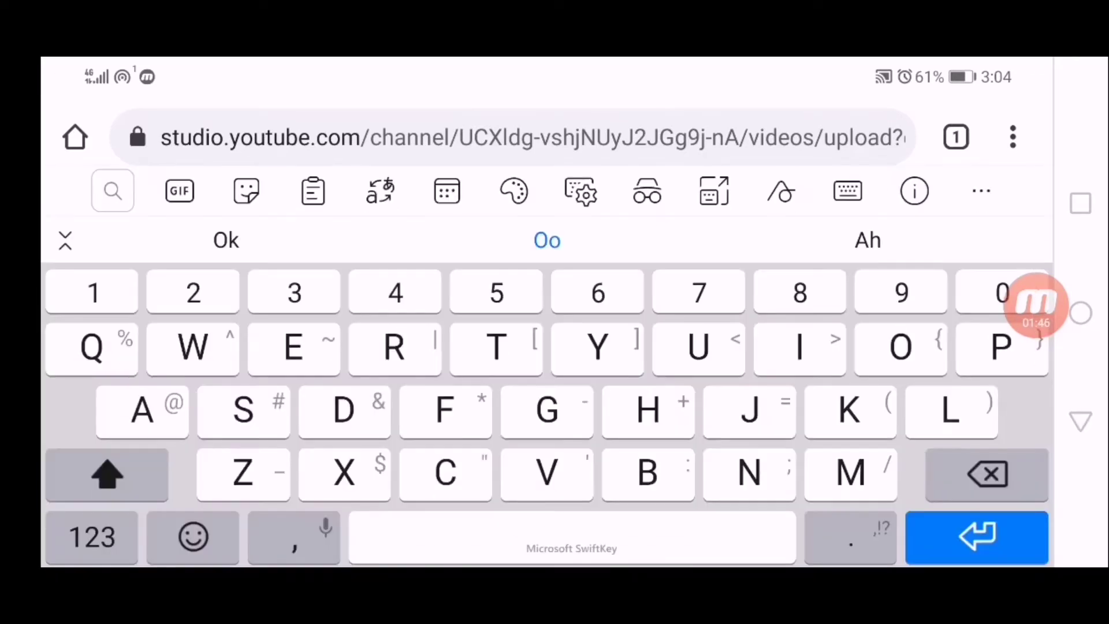
Replace the video title with 'PAANO MAGING SEARCHABLE ANG YOUTUBE CHANNEL' in capitals, then hide the keyboard
key(BackSpace)
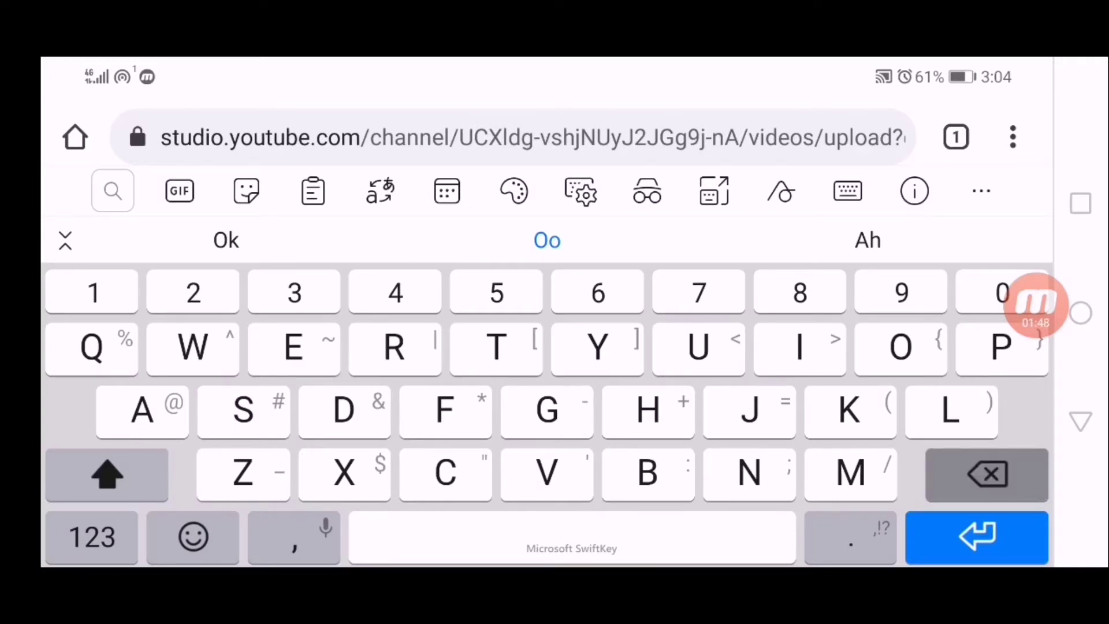
key(BackSpace)
key(BackSpace)
key(BackSpace)
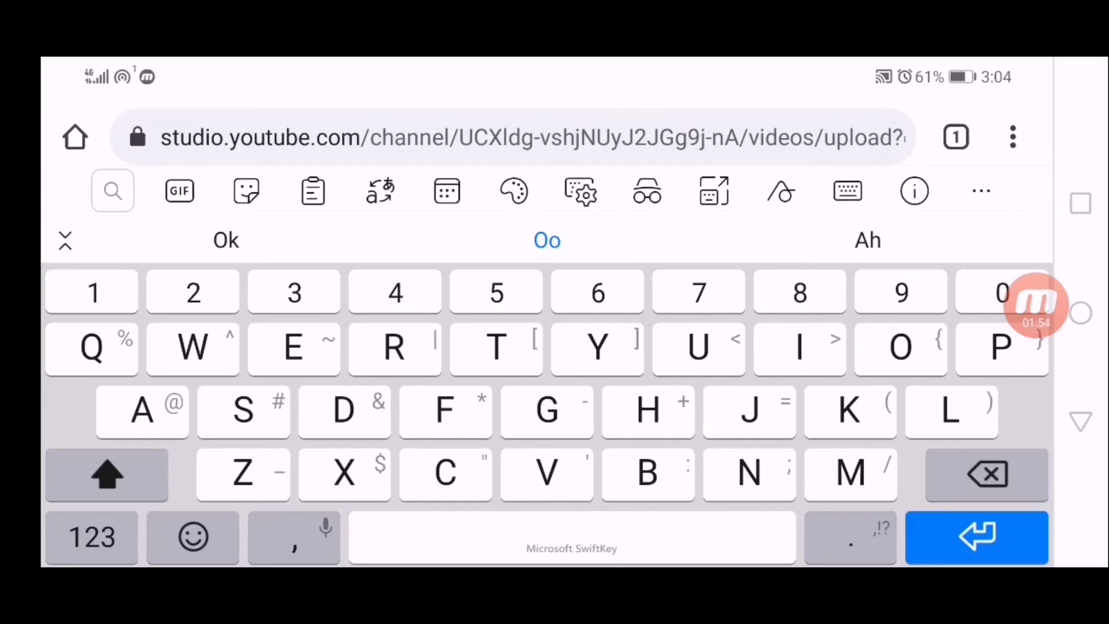
key(shift)
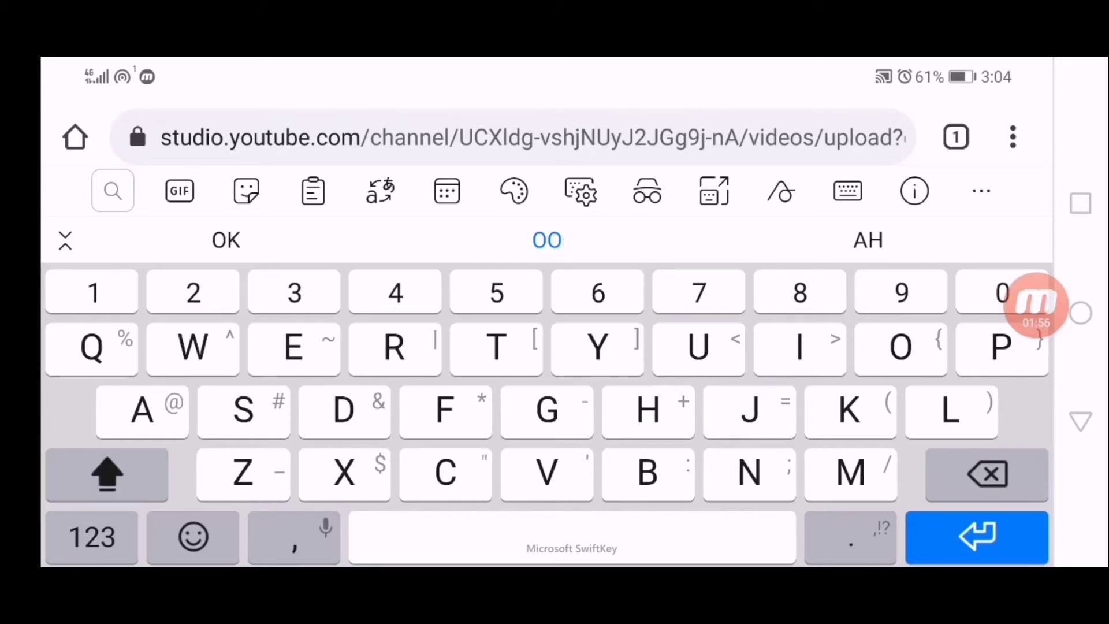
key(shift)
key(shift)
key(shift)
text(P)
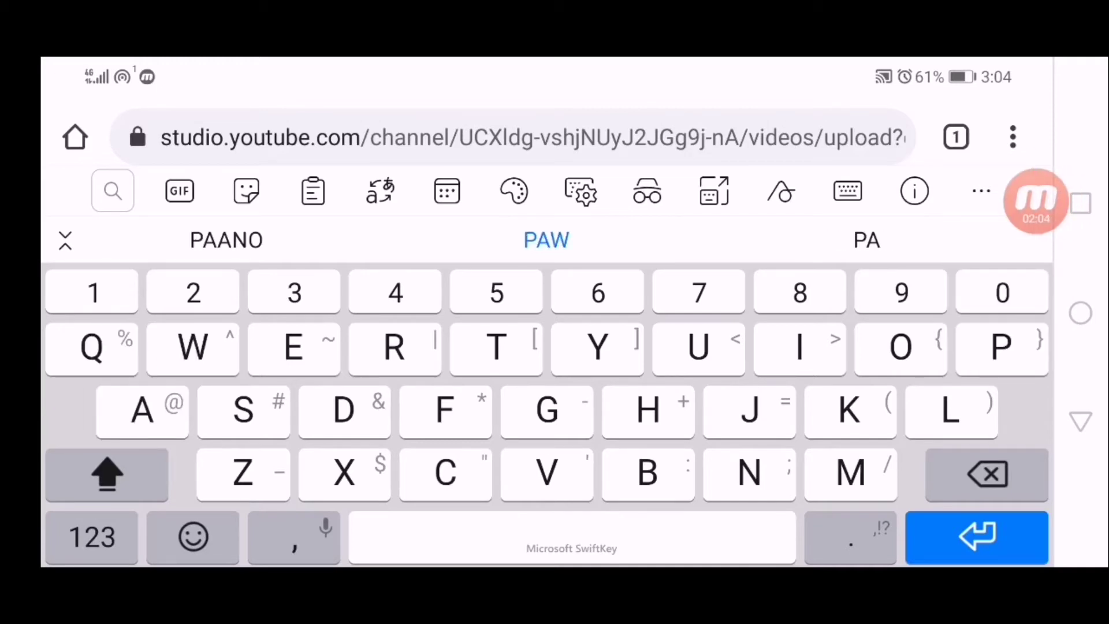
text(NO)
key(BackSpace)
key(BackSpace)
key(BackSpace)
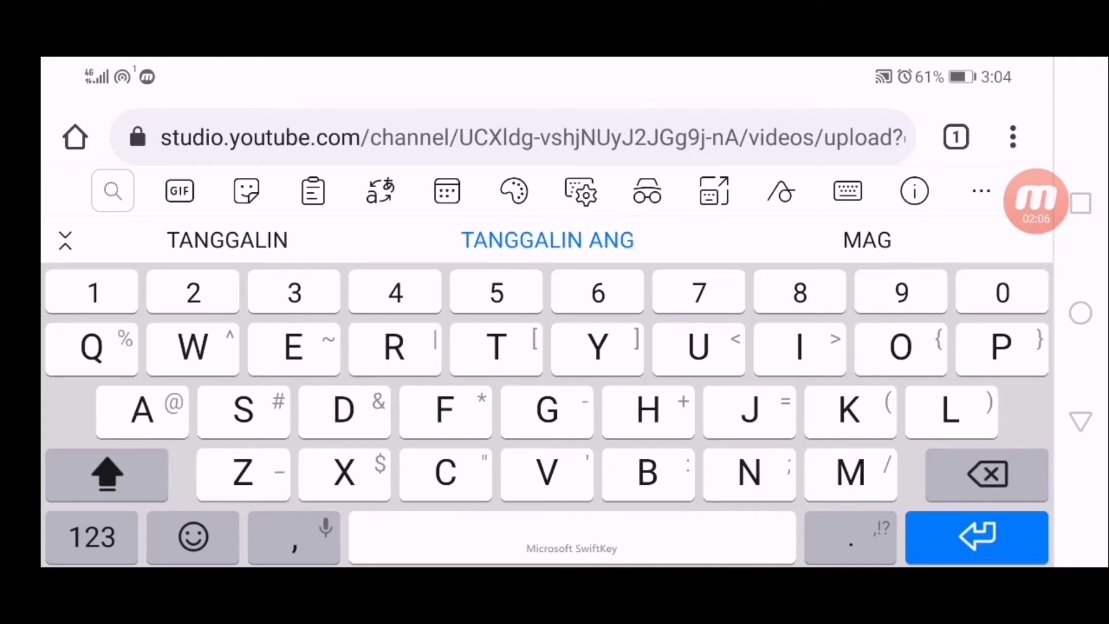
text(MA)
key(BackSpace)
key(BackSpace)
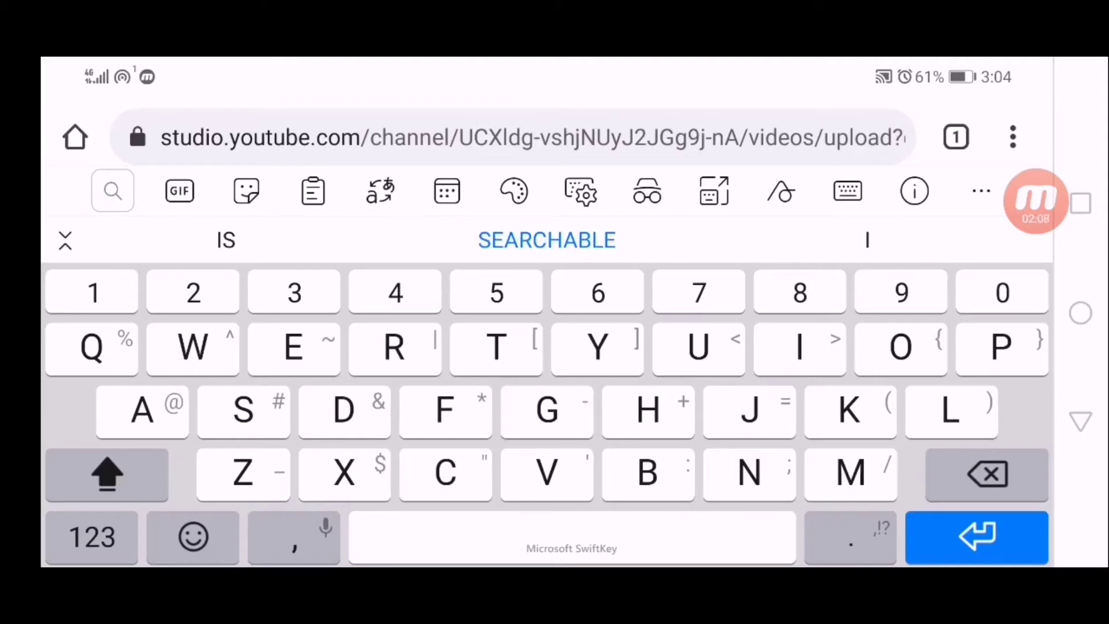
text(SEAR)
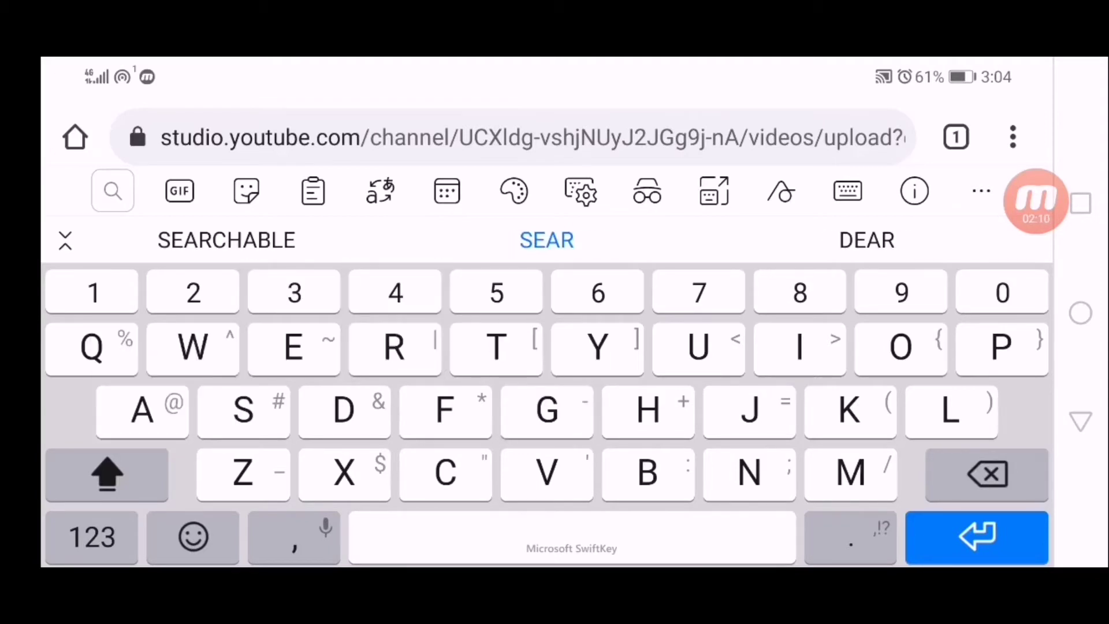
text(C)
click(226, 240)
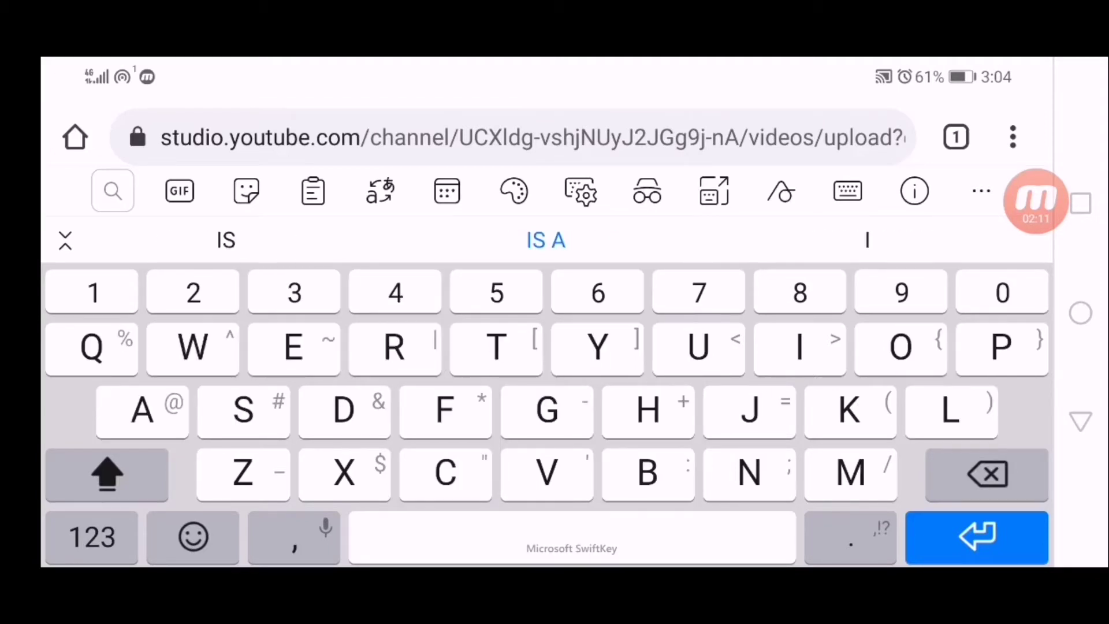
text(A)
key(BackSpace)
text(Y)
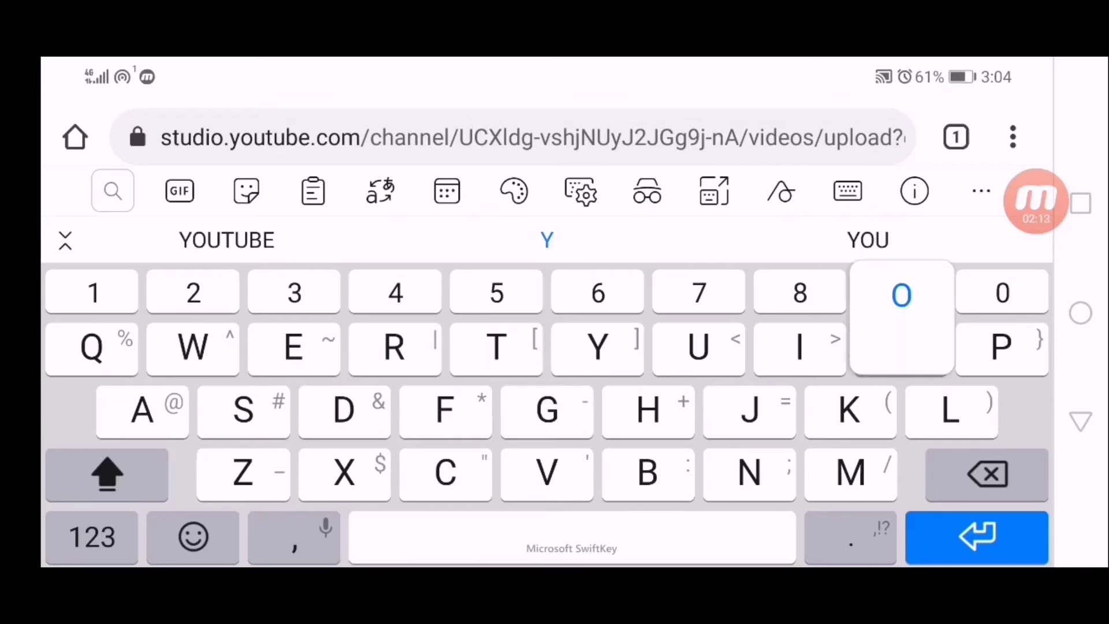
text(OUU C)
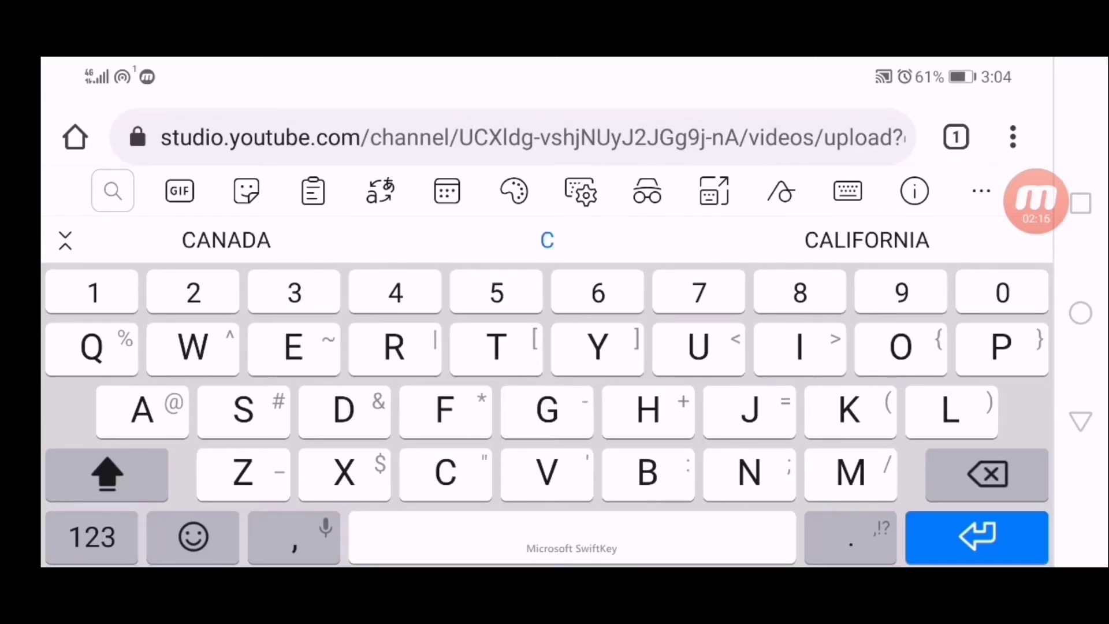
text(SNE)
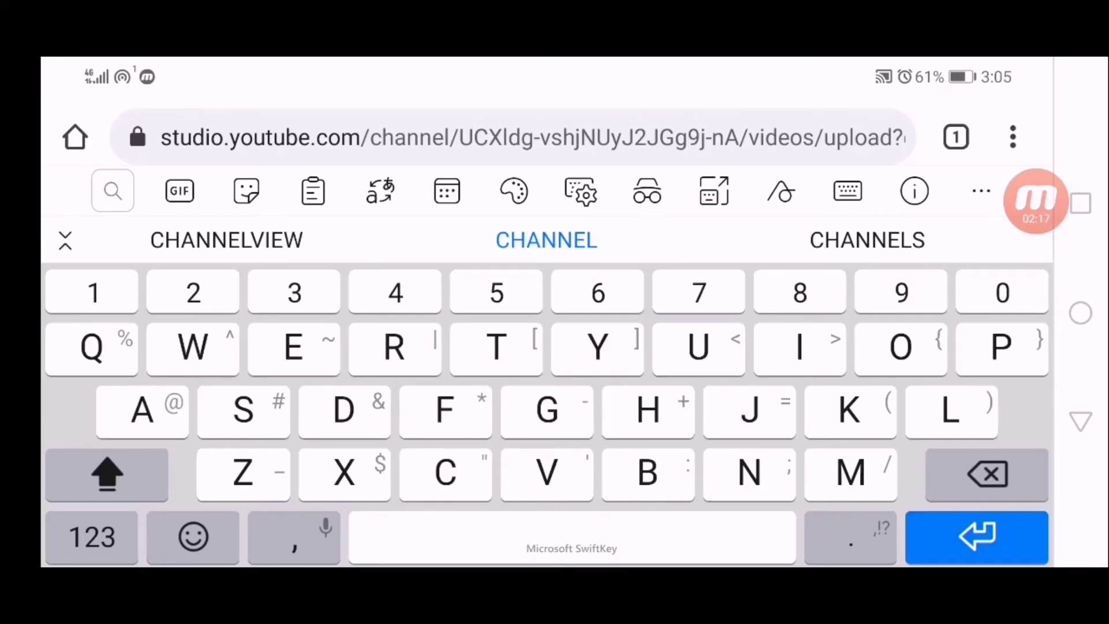
key(Return)
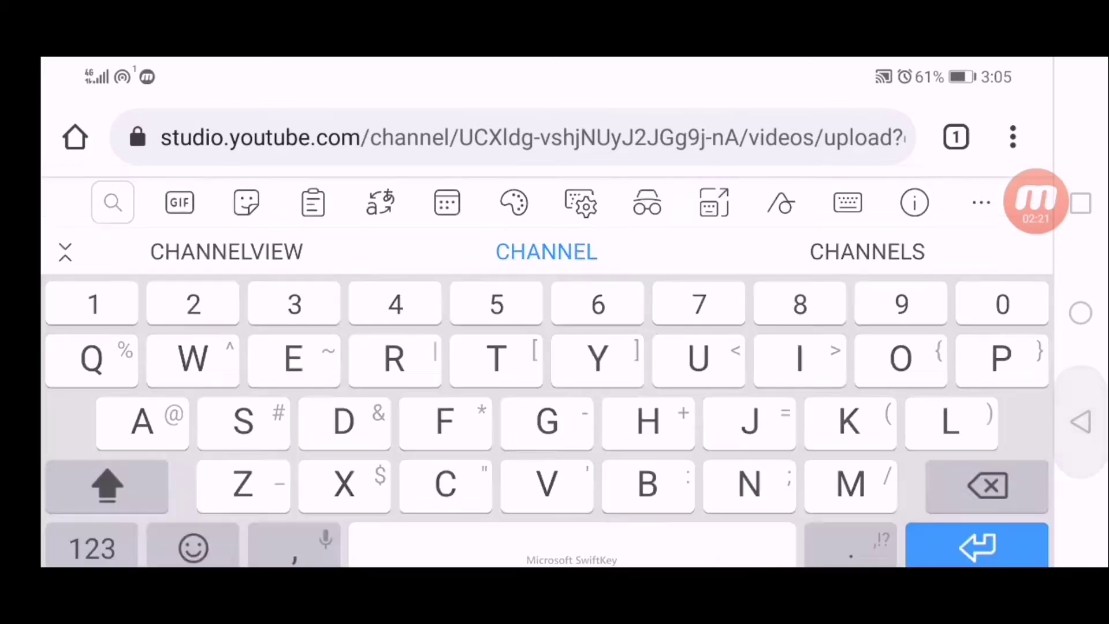
key(Escape)
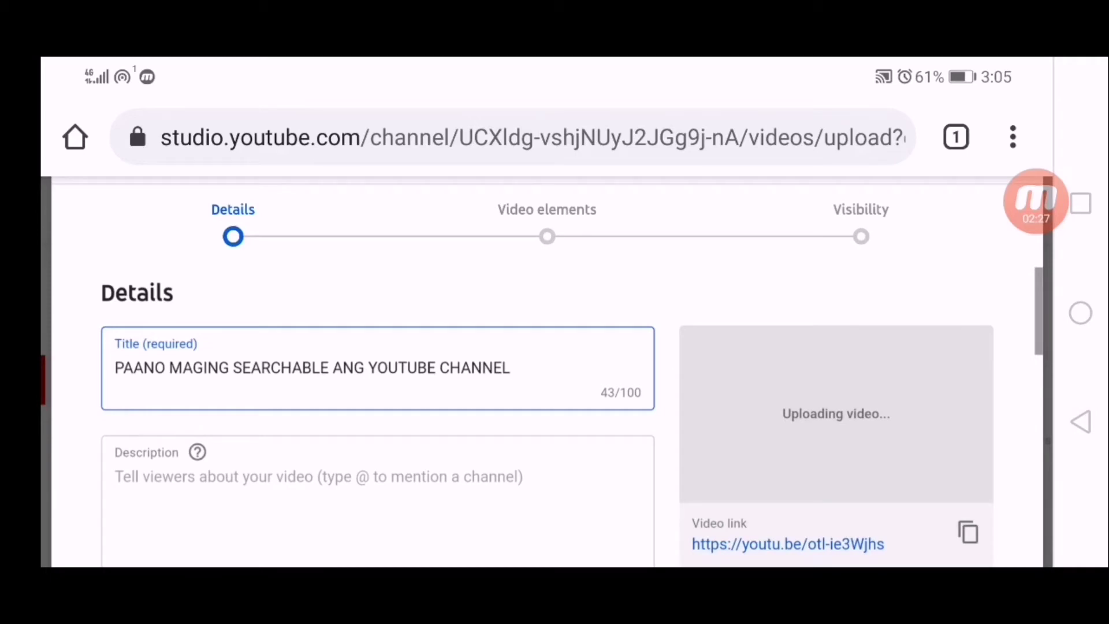
Scroll the Details form past the description down to the Playlists field
scroll(554, 416, down, 3)
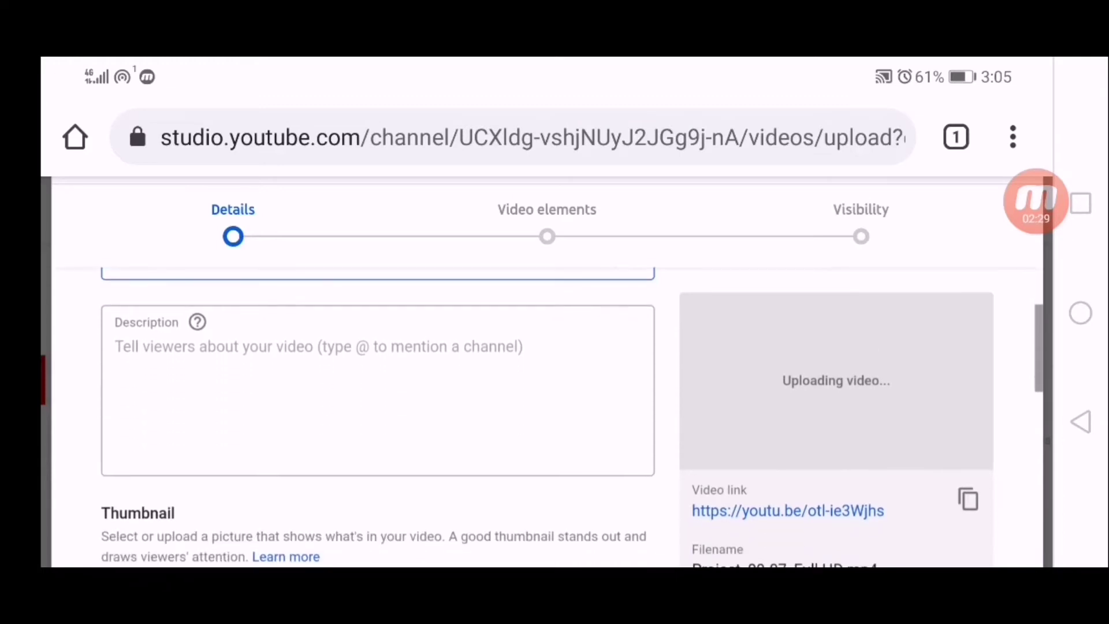
scroll(377, 404, up, 1)
scroll(377, 404, down, 1)
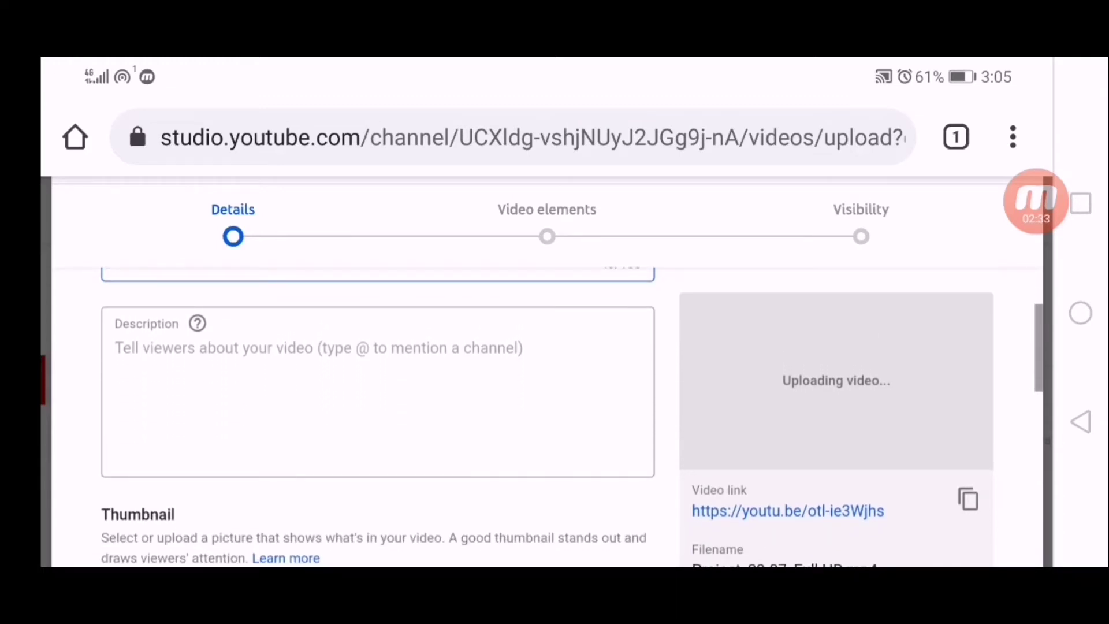
scroll(377, 404, down, 1)
scroll(378, 404, up, 1)
click(378, 399)
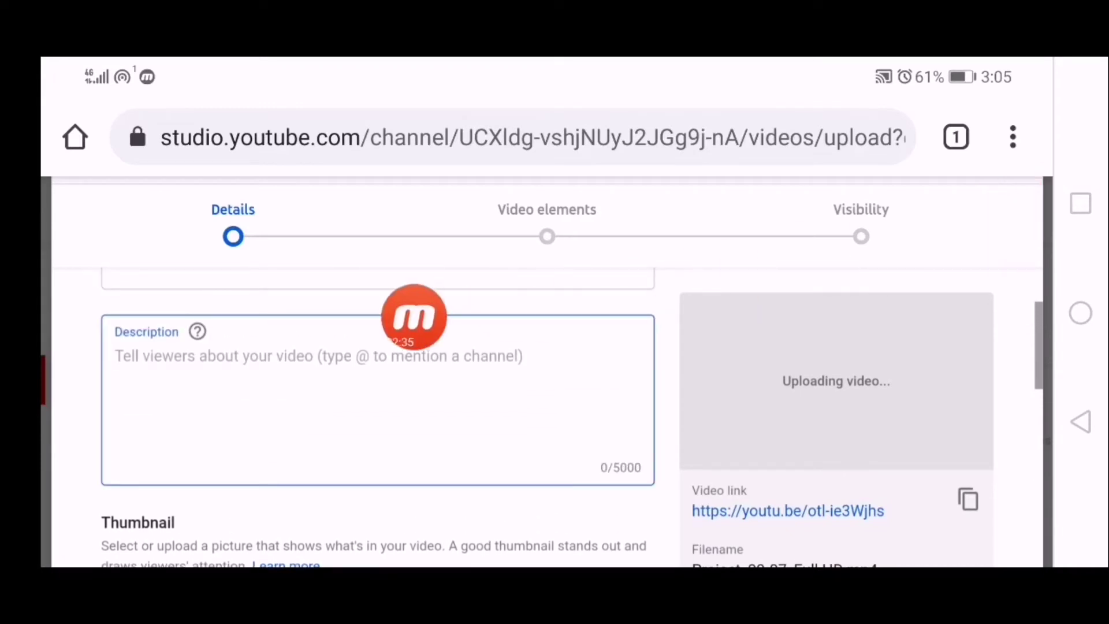
drag(414, 316, 855, 354)
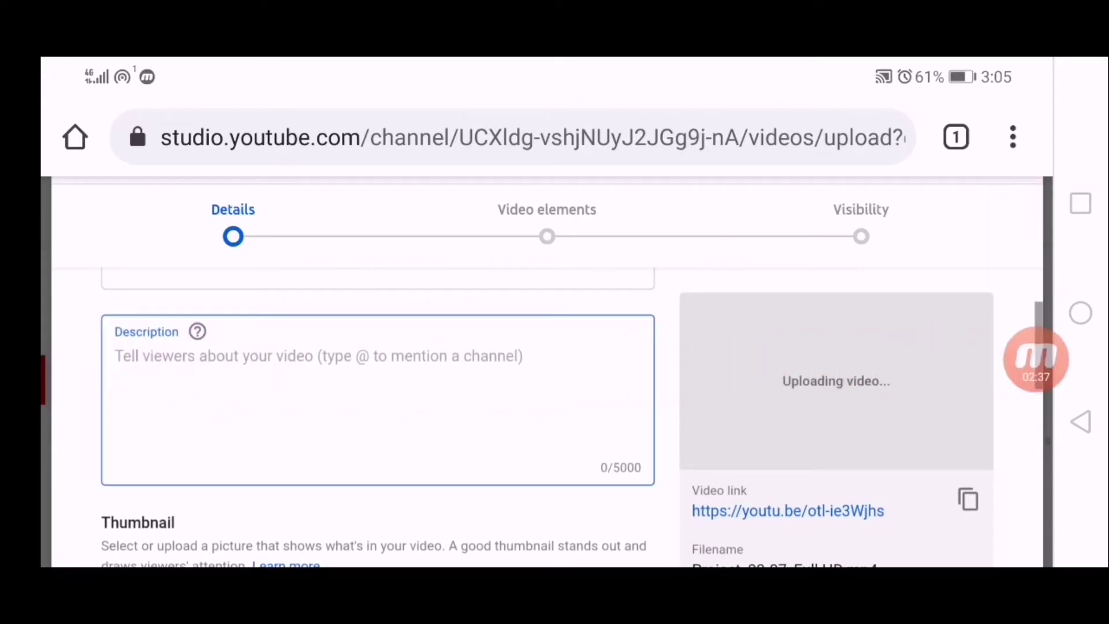
scroll(378, 404, down, 3)
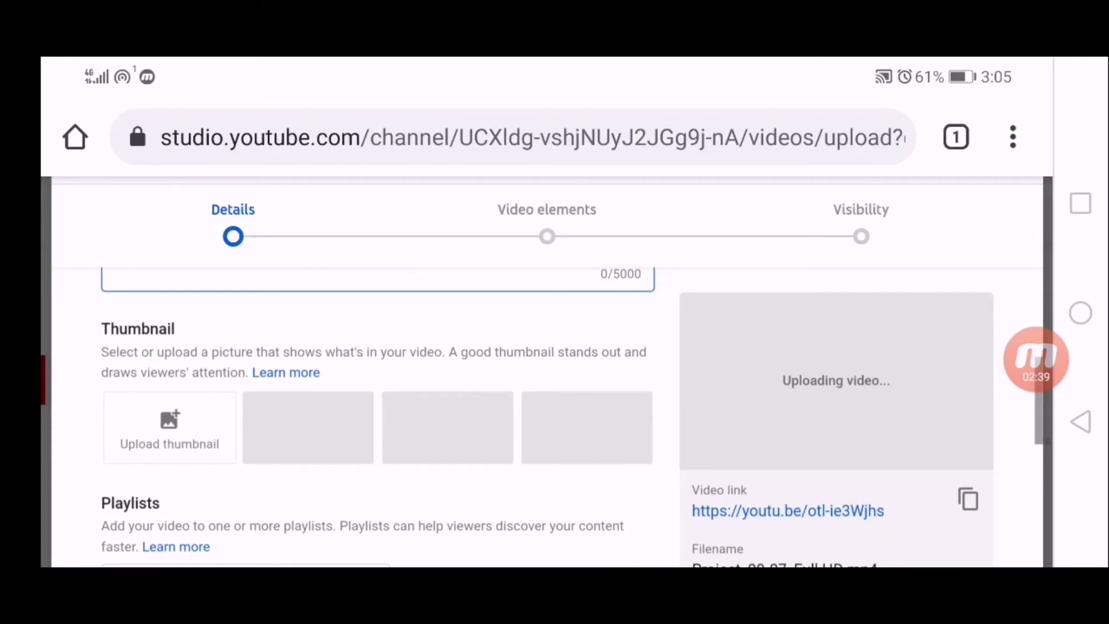
mouse_move(1037, 360)
mouse_down()
mouse_move(717, 347)
mouse_move(242, 376)
mouse_move(265, 440)
mouse_move(225, 436)
mouse_move(243, 421)
mouse_move(431, 388)
mouse_move(935, 322)
mouse_up()
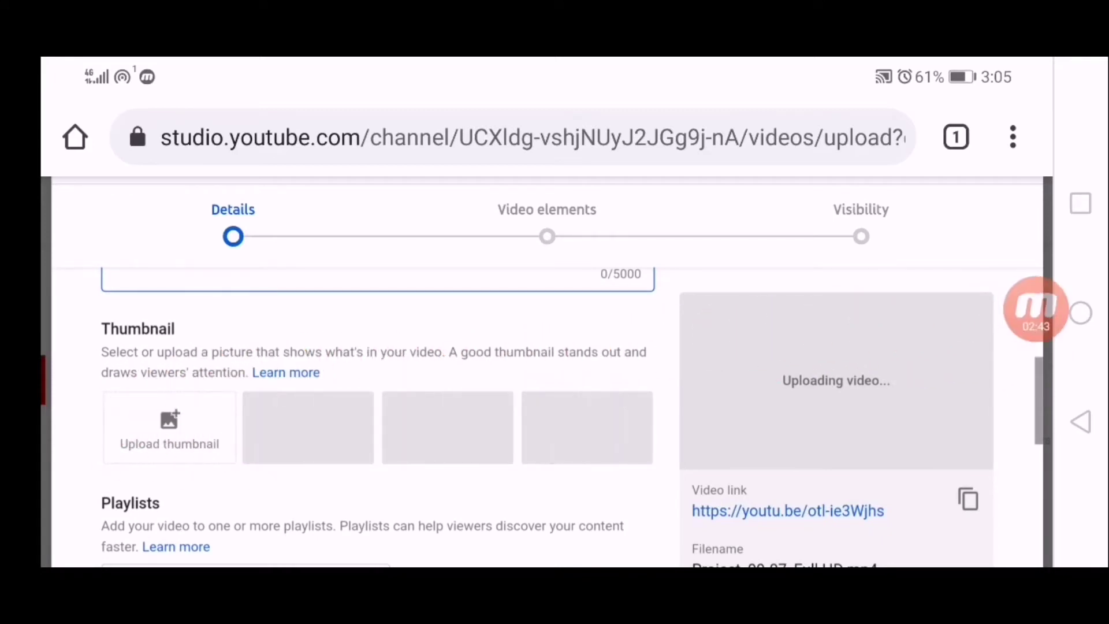
scroll(378, 404, down, 2)
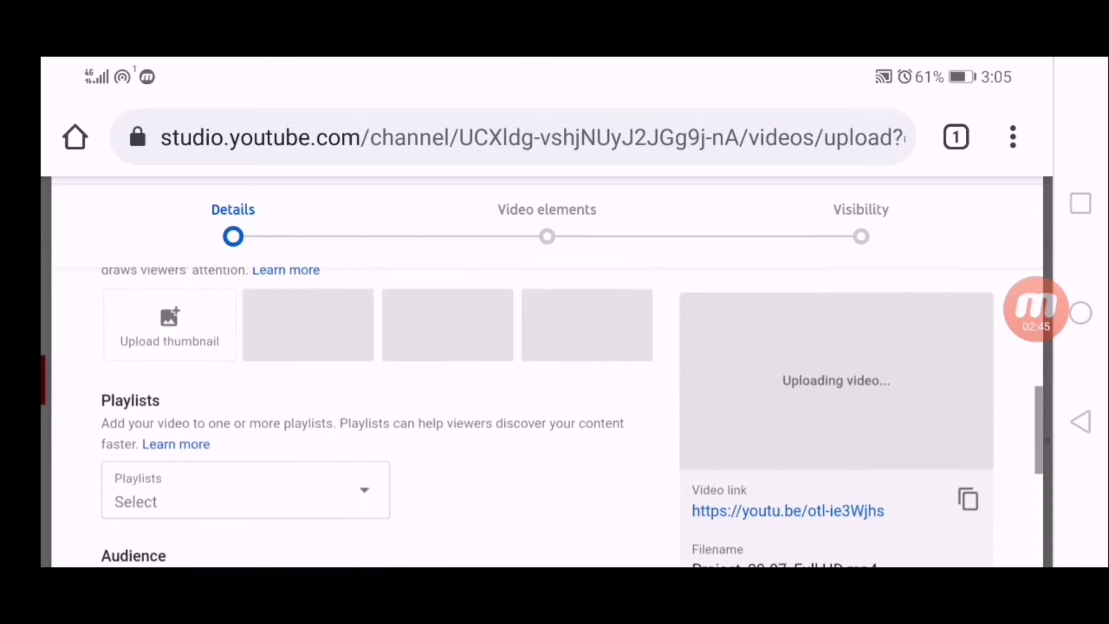
scroll(378, 404, down, 2)
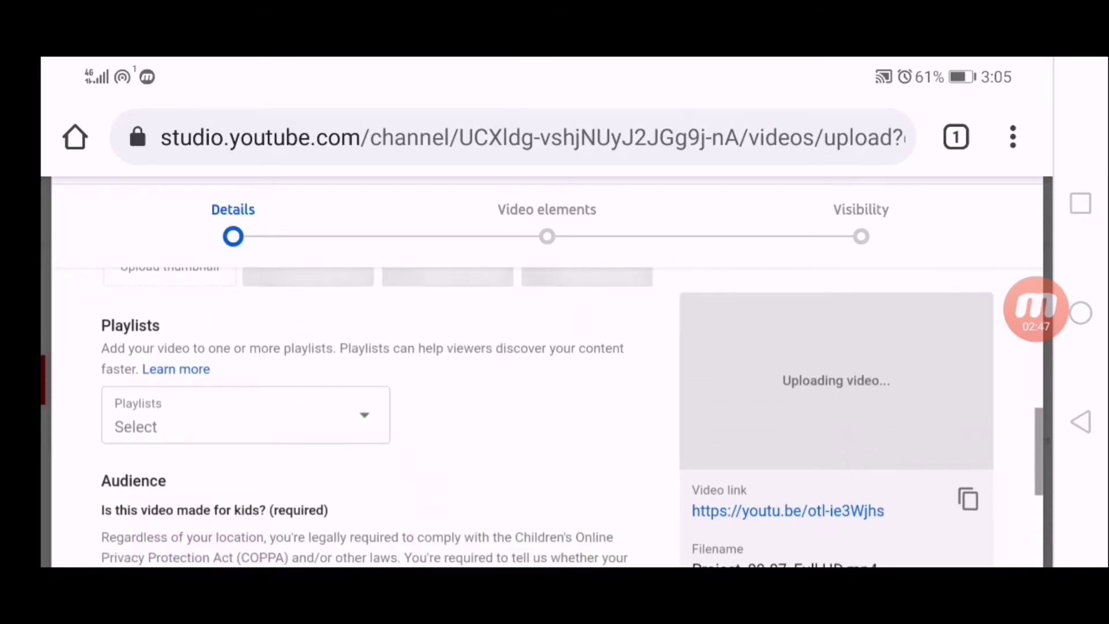
mouse_move(1034, 309)
mouse_down()
mouse_move(289, 329)
mouse_move(626, 323)
mouse_up()
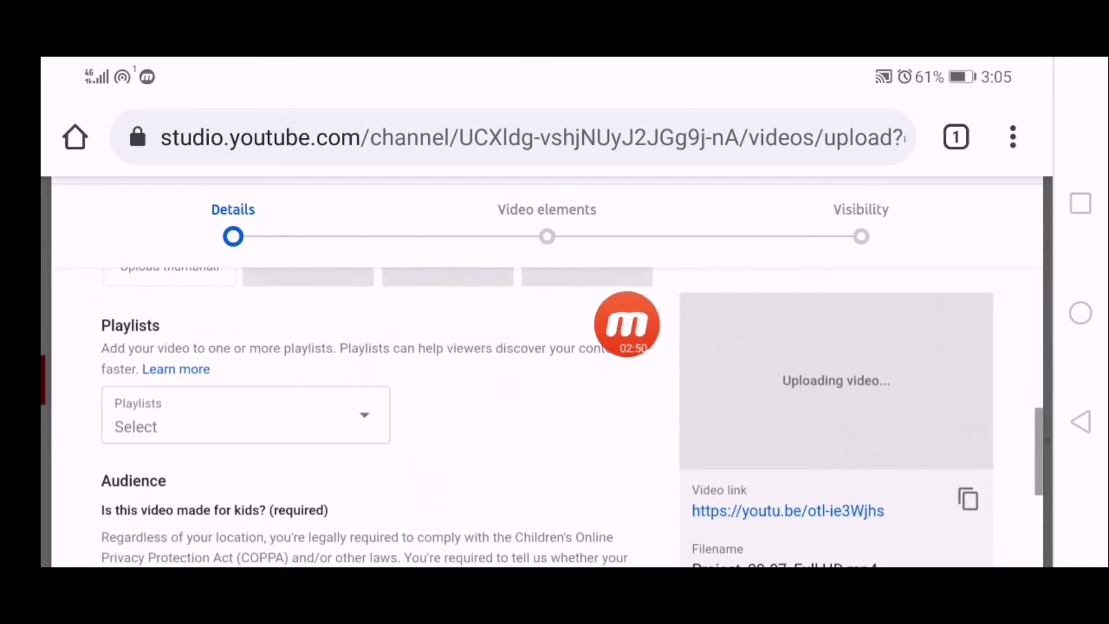
Tick YouTube Tutorials and Play all in the Playlists dropdown
click(246, 415)
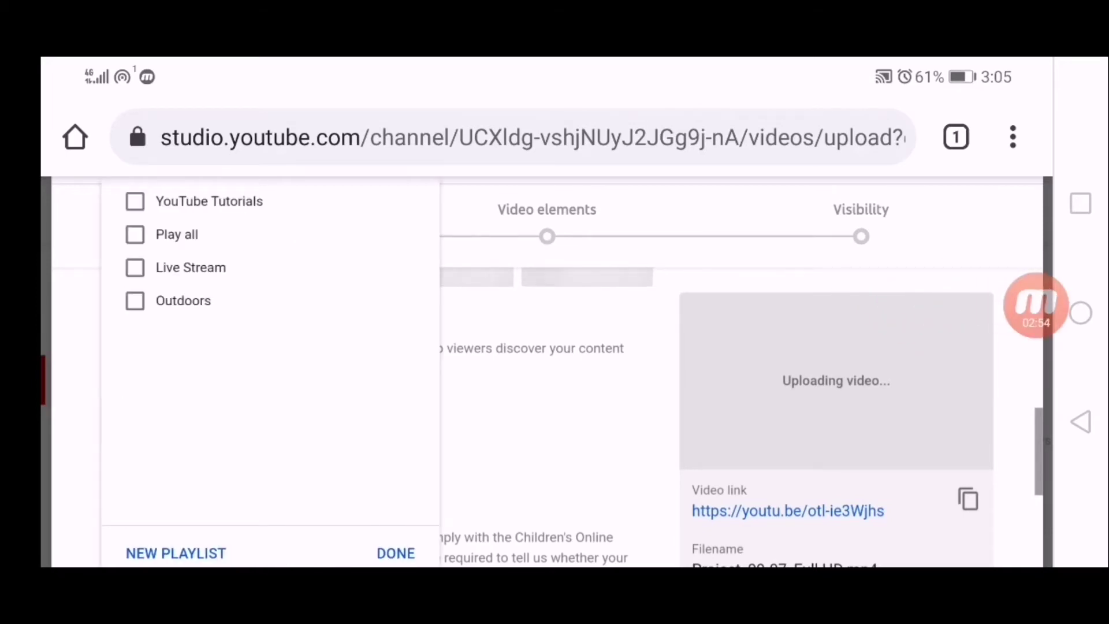
click(134, 201)
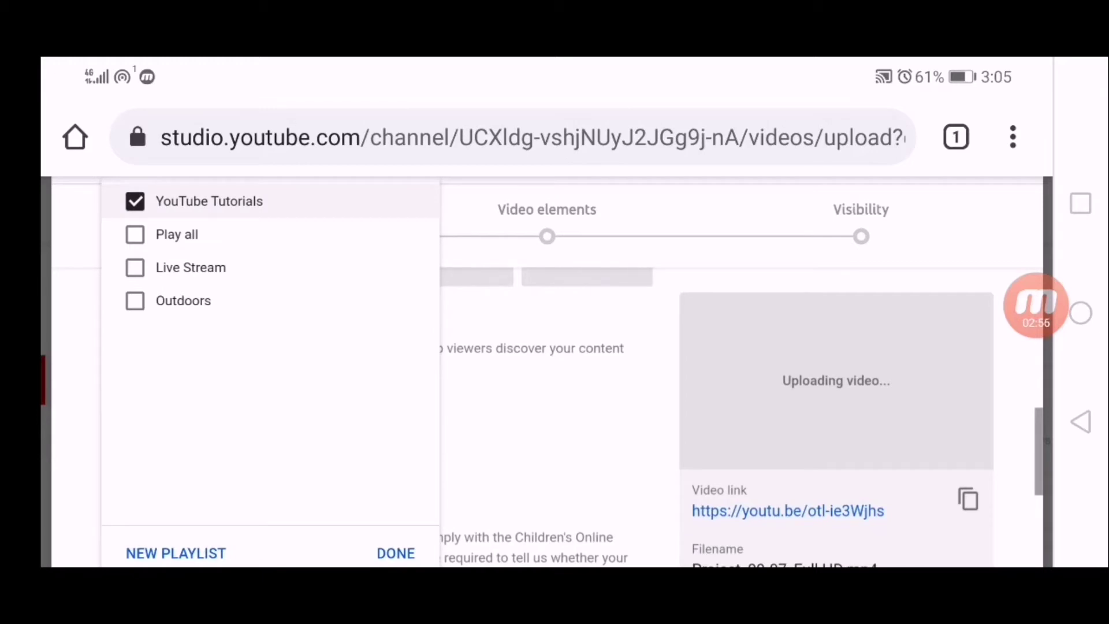
click(135, 234)
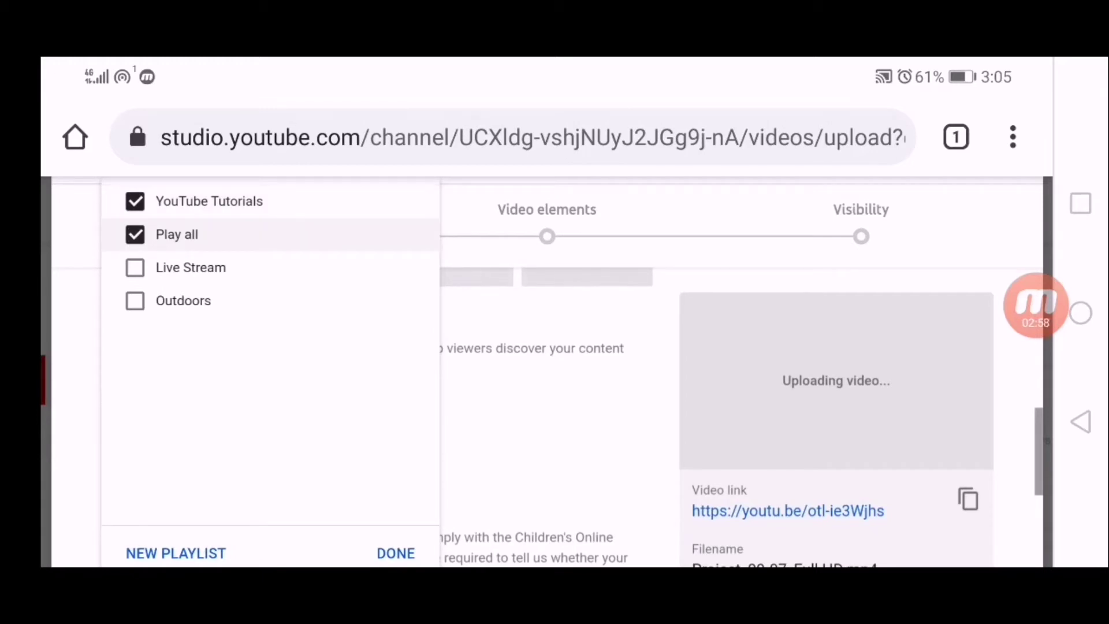
mouse_move(1035, 305)
mouse_down()
mouse_move(296, 346)
mouse_move(316, 415)
mouse_up()
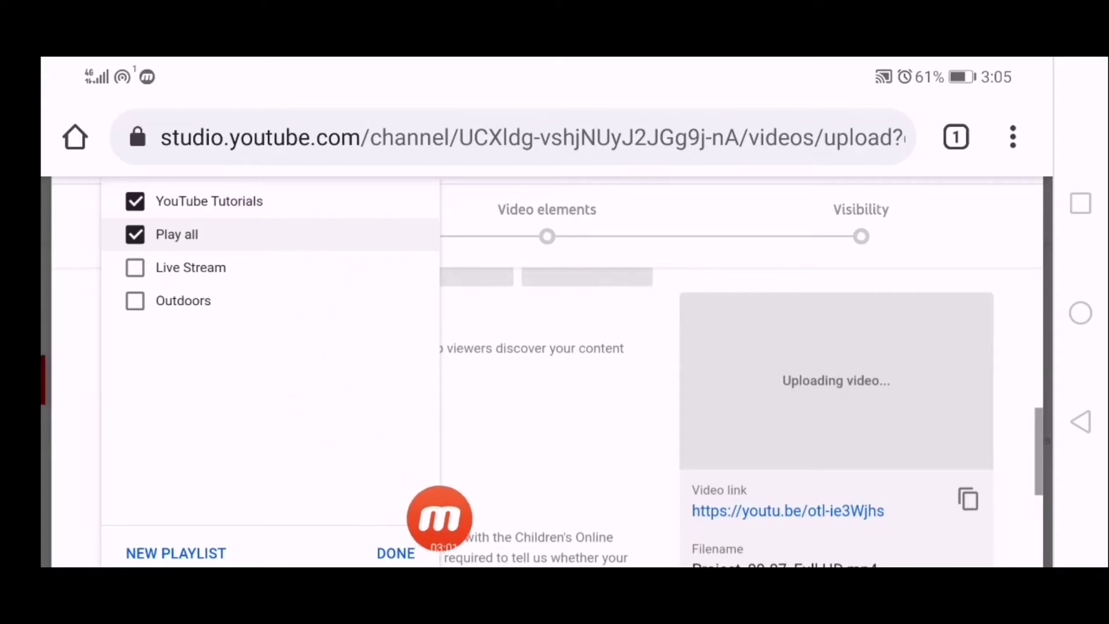
drag(316, 416, 991, 292)
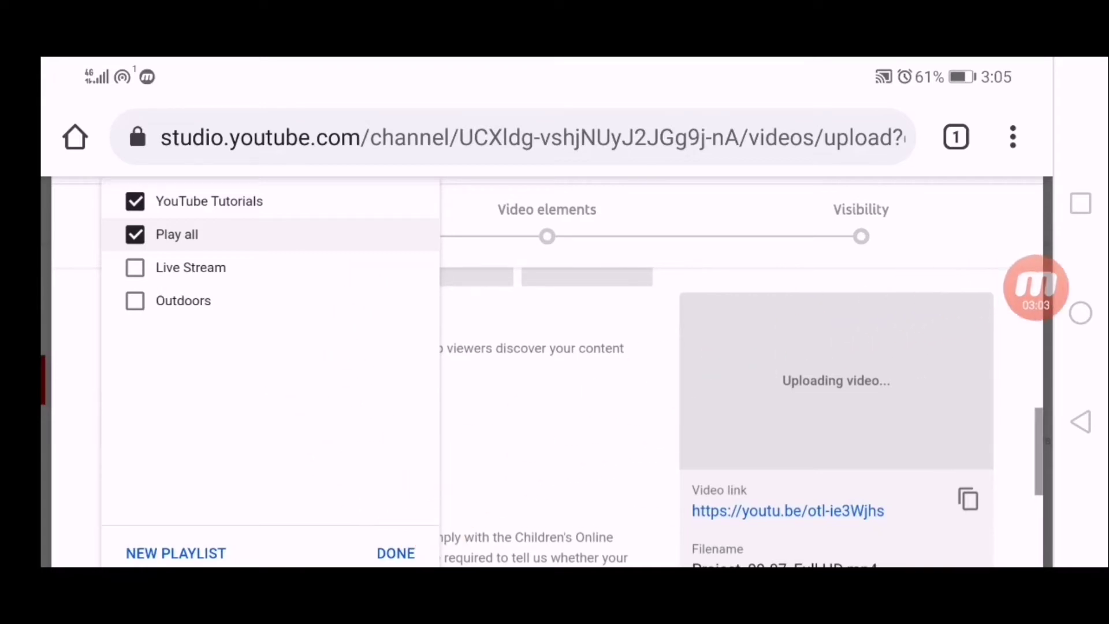
mouse_move(1037, 287)
mouse_down()
mouse_move(337, 532)
mouse_move(461, 539)
mouse_move(887, 352)
mouse_up()
Confirm the two playlist choices with DONE and scroll down to the Audience section
click(396, 552)
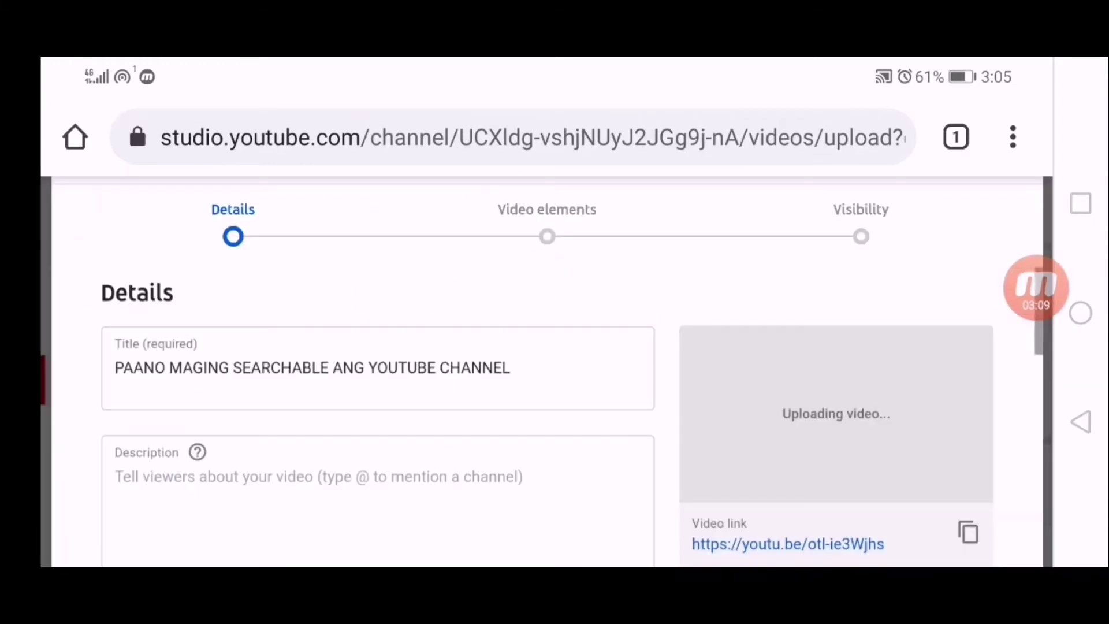
scroll(376, 416, down, 8)
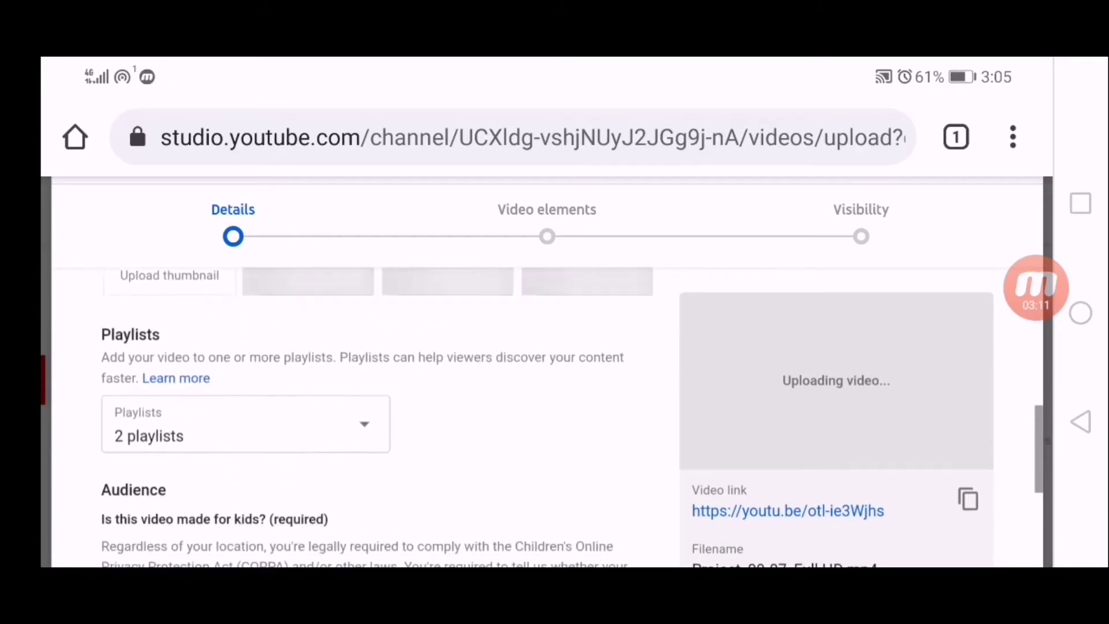
scroll(376, 416, down, 4)
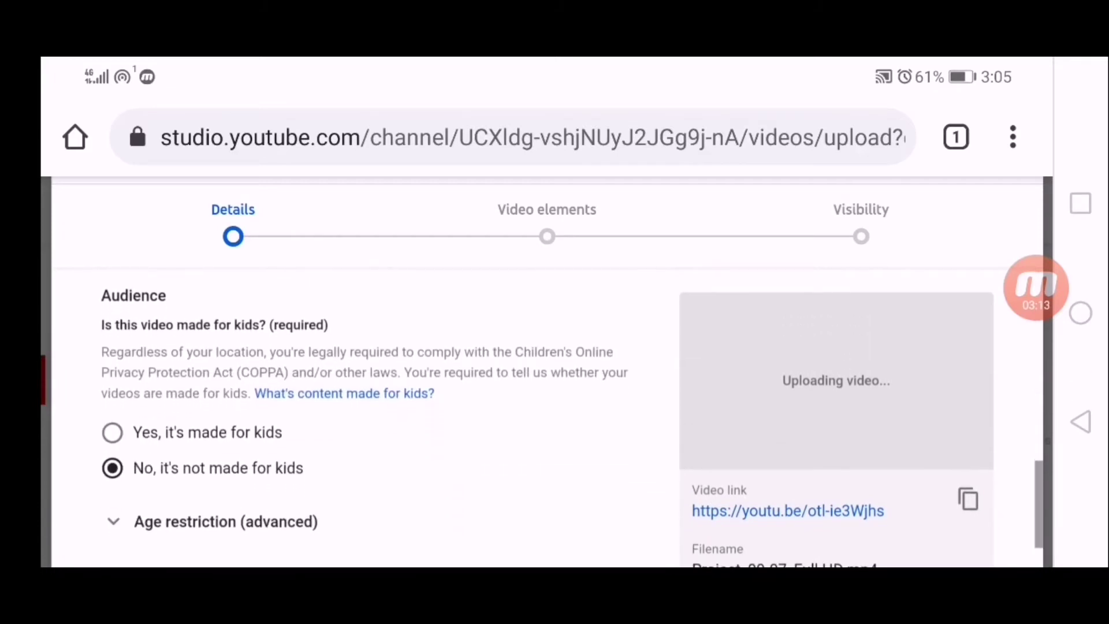
scroll(376, 416, down, 1)
scroll(376, 416, up, 1)
scroll(375, 416, up, 1)
scroll(375, 416, down, 4)
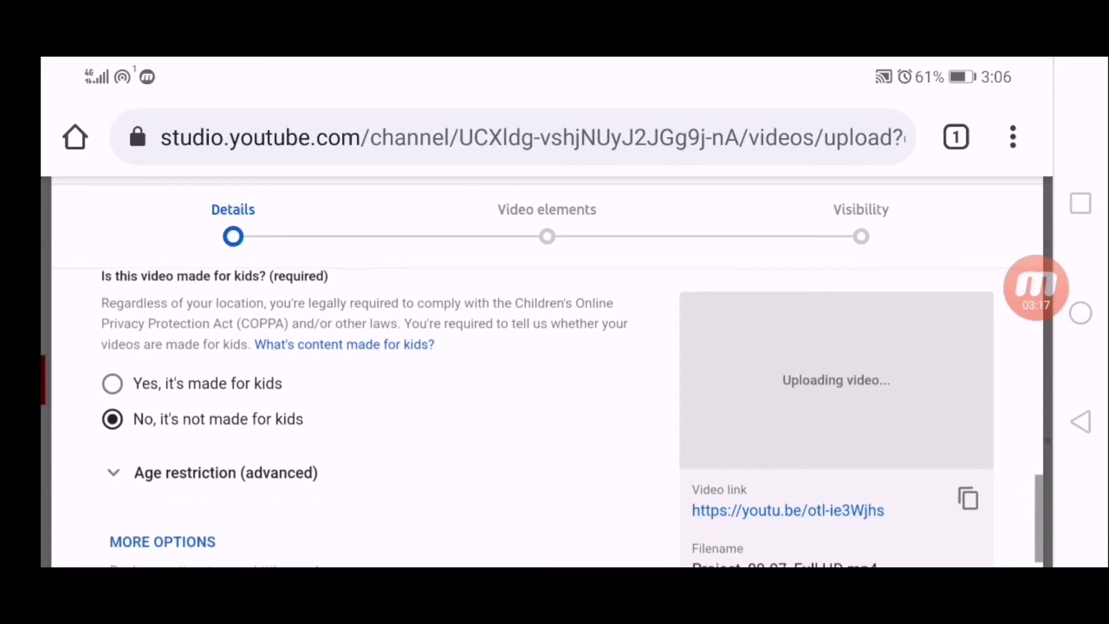
scroll(376, 347, up, 10)
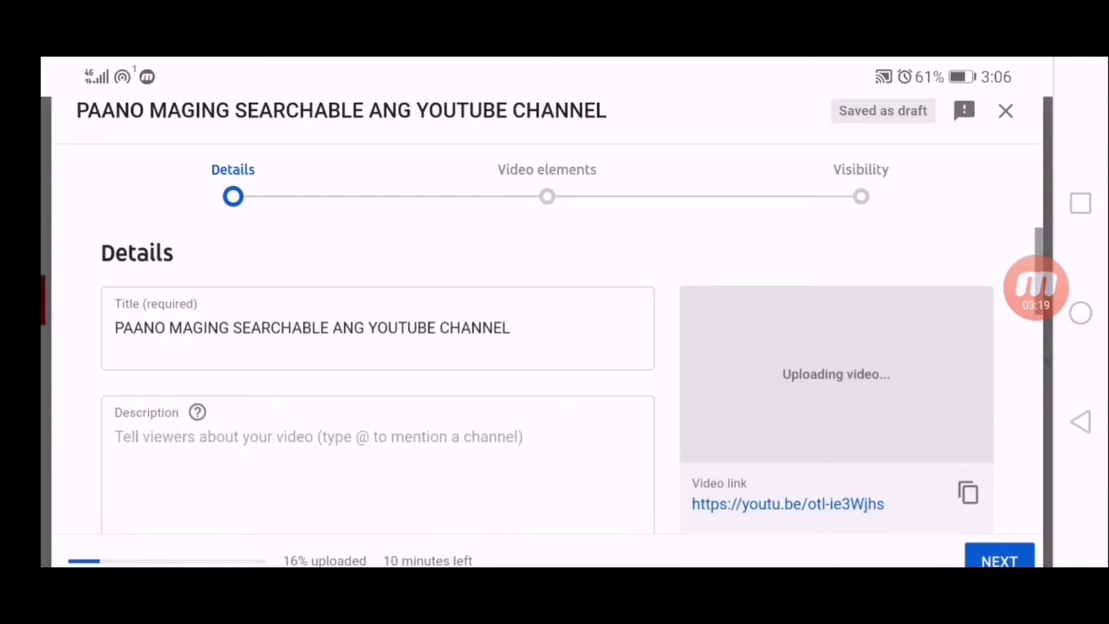
Expand MORE OPTIONS to show the paid promotion, tags and subtitles settings
scroll(376, 382, down, 4)
scroll(376, 381, down, 4)
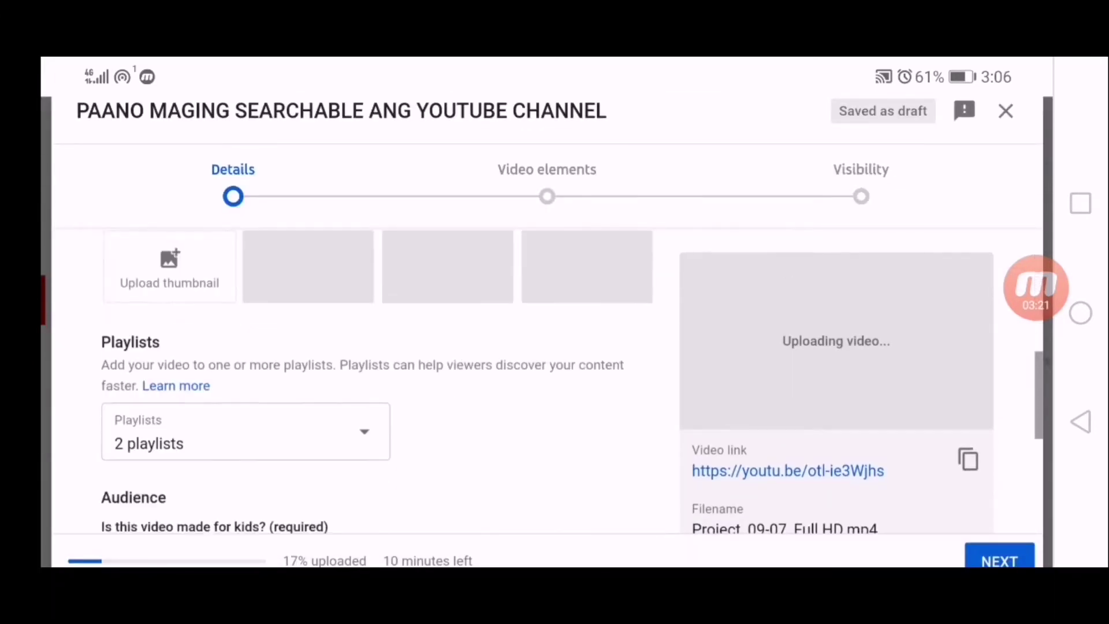
scroll(375, 381, down, 5)
mouse_move(1037, 287)
mouse_down()
mouse_move(272, 444)
mouse_move(1037, 415)
mouse_up()
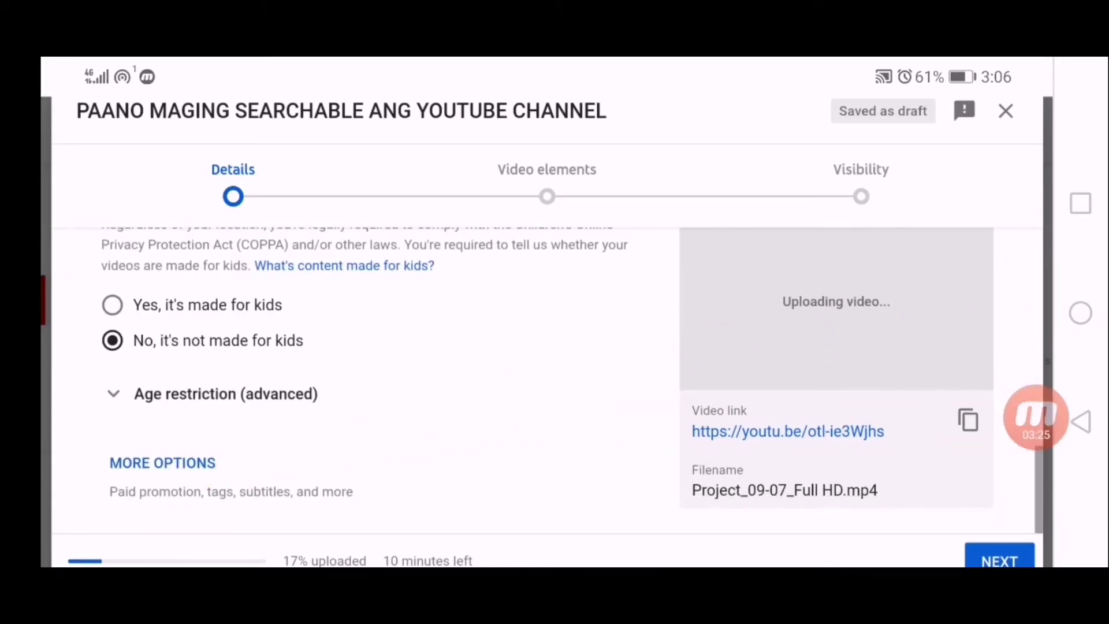
click(162, 463)
scroll(375, 382, down, 3)
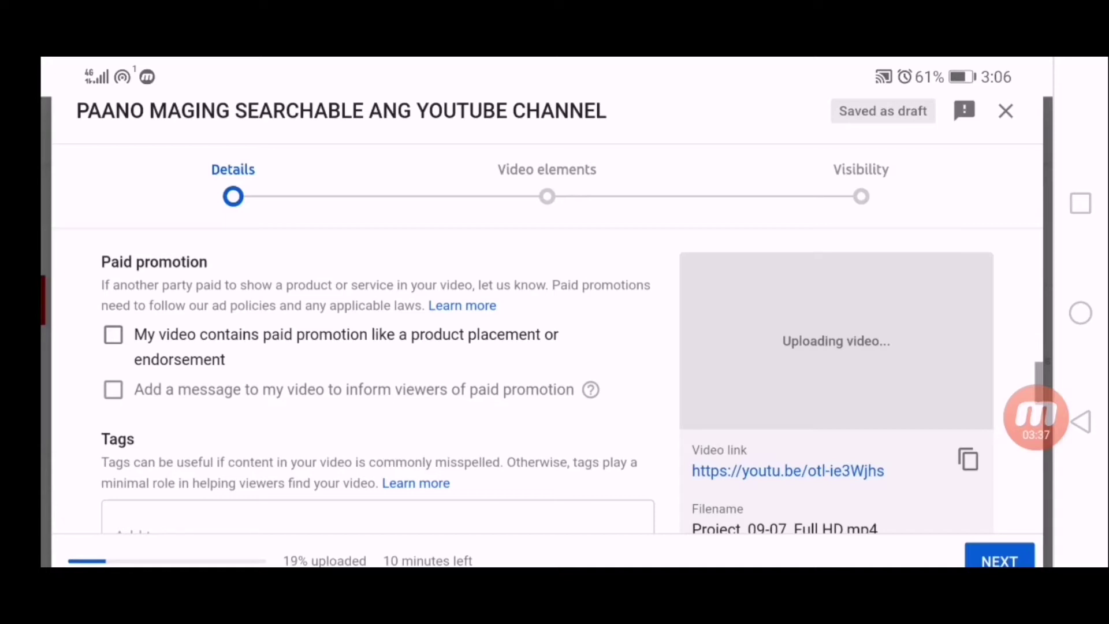
scroll(378, 381, down, 3)
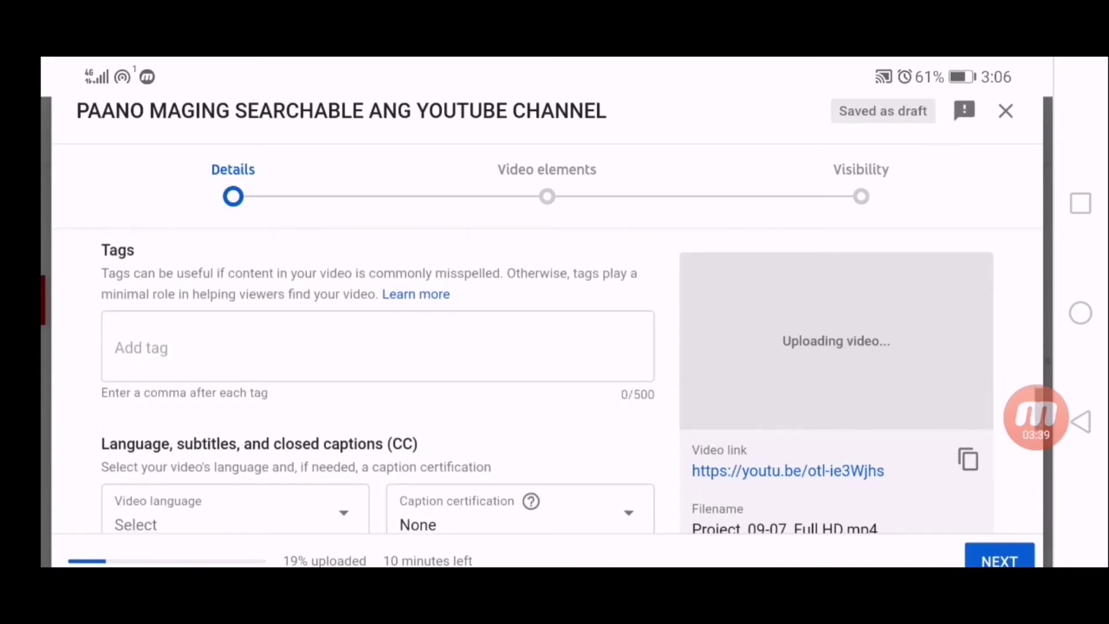
mouse_move(1037, 416)
mouse_down()
mouse_move(199, 342)
mouse_move(318, 356)
mouse_move(467, 333)
mouse_move(1037, 293)
mouse_up()
scroll(377, 382, down, 3)
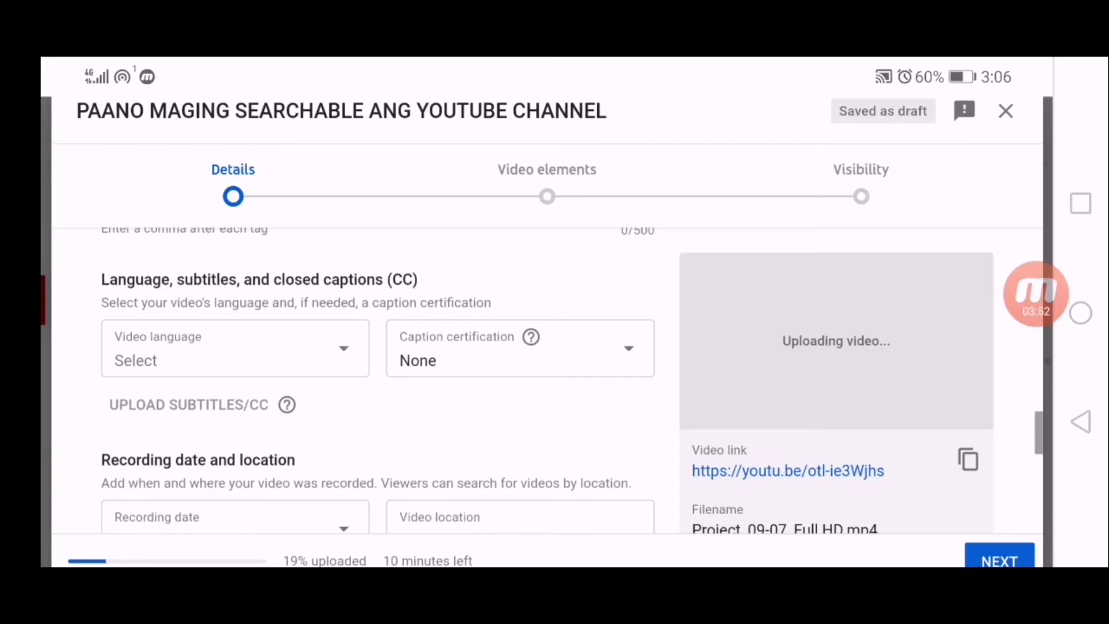
scroll(376, 375, down, 3)
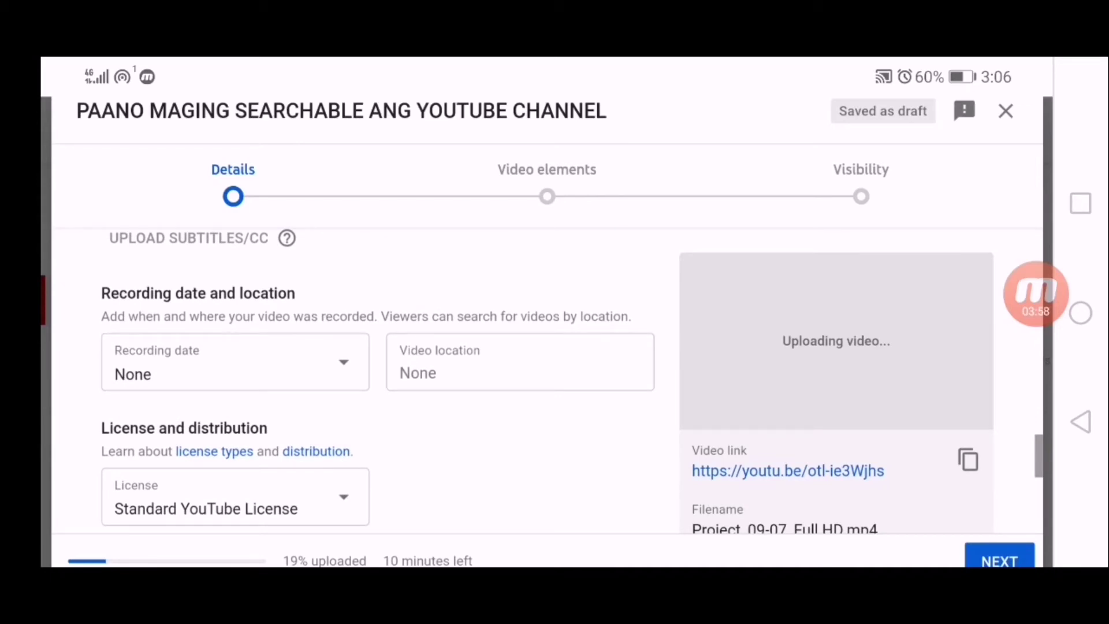
scroll(375, 381, down, 2)
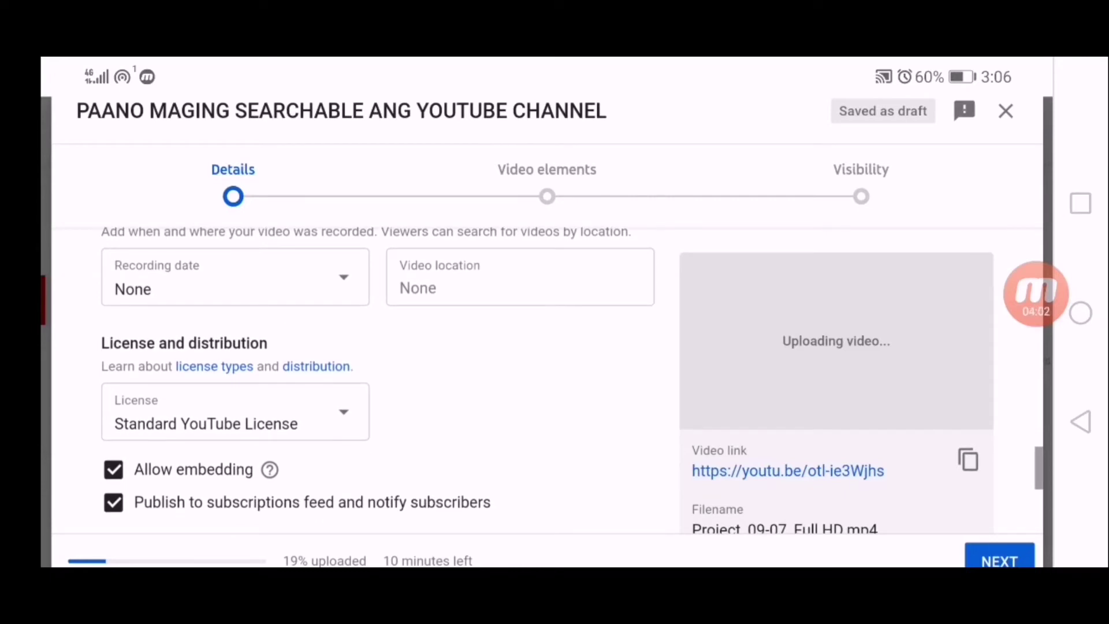
scroll(376, 381, down, 1)
scroll(375, 381, down, 2)
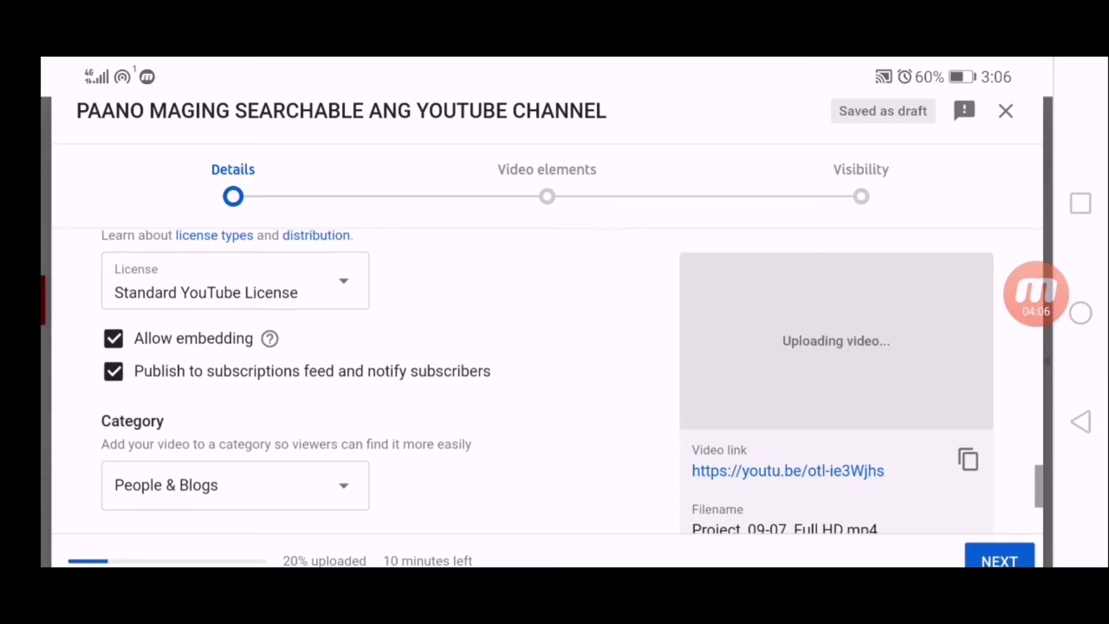
scroll(375, 382, down, 3)
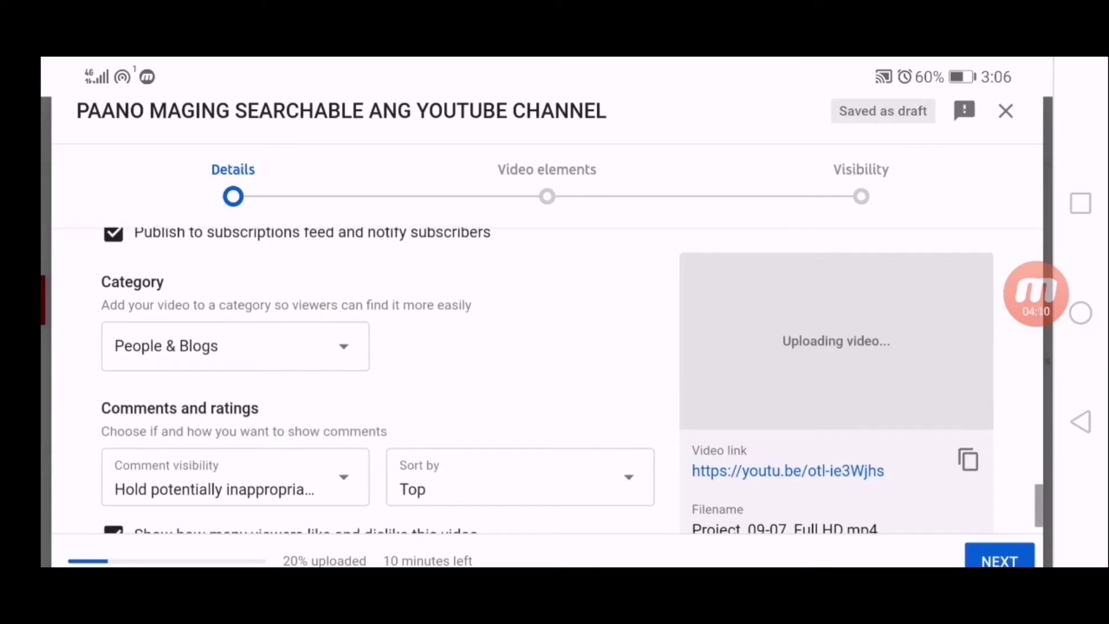
click(340, 347)
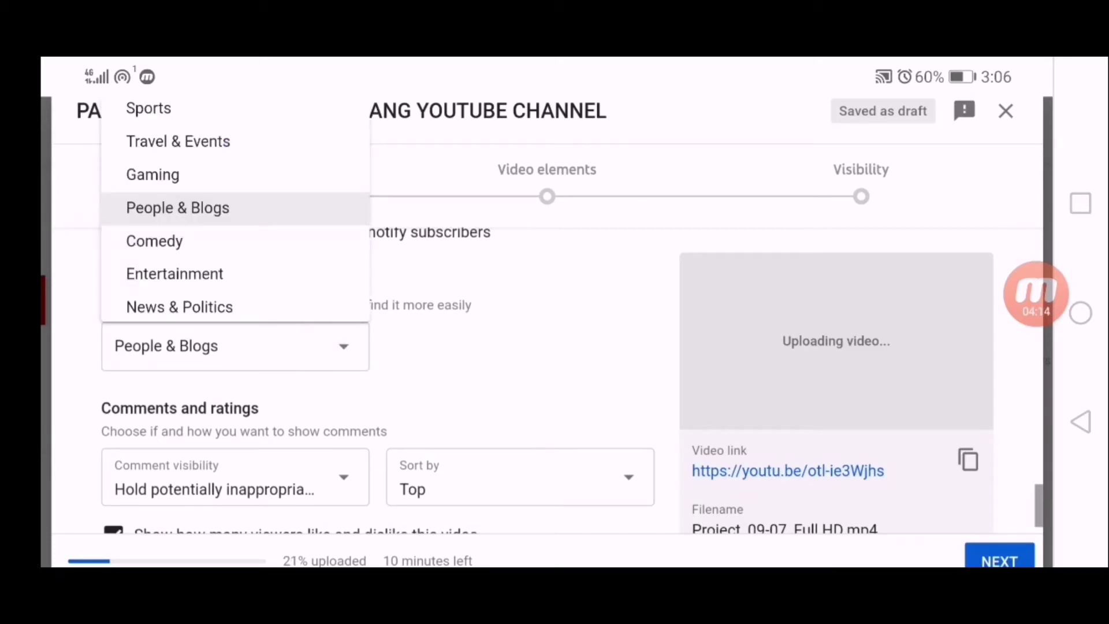
key(Escape)
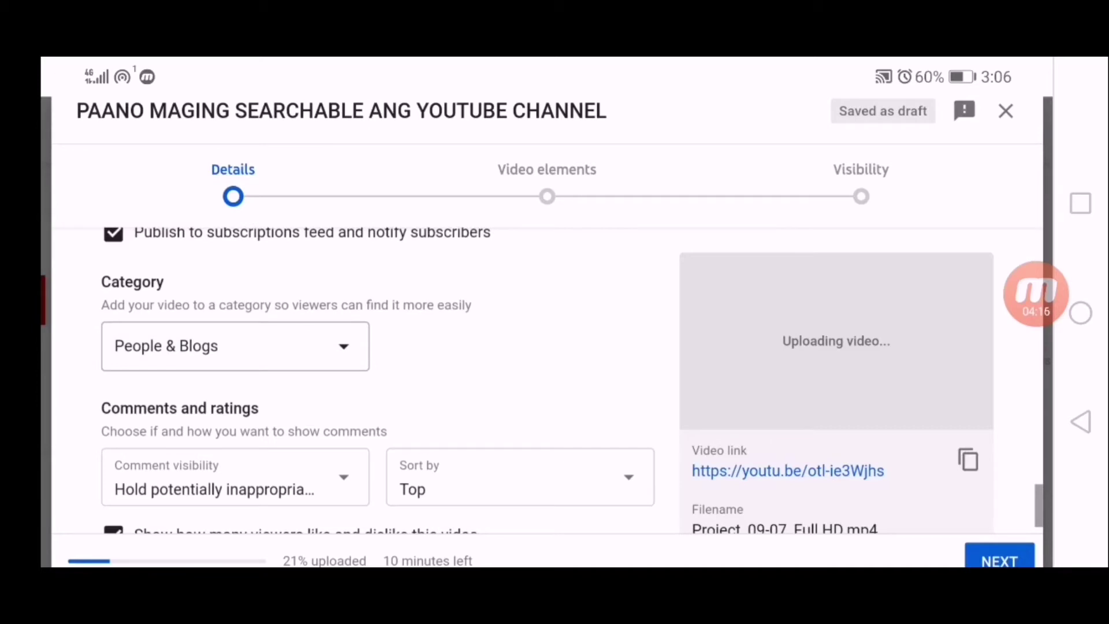
scroll(572, 380, down, 1)
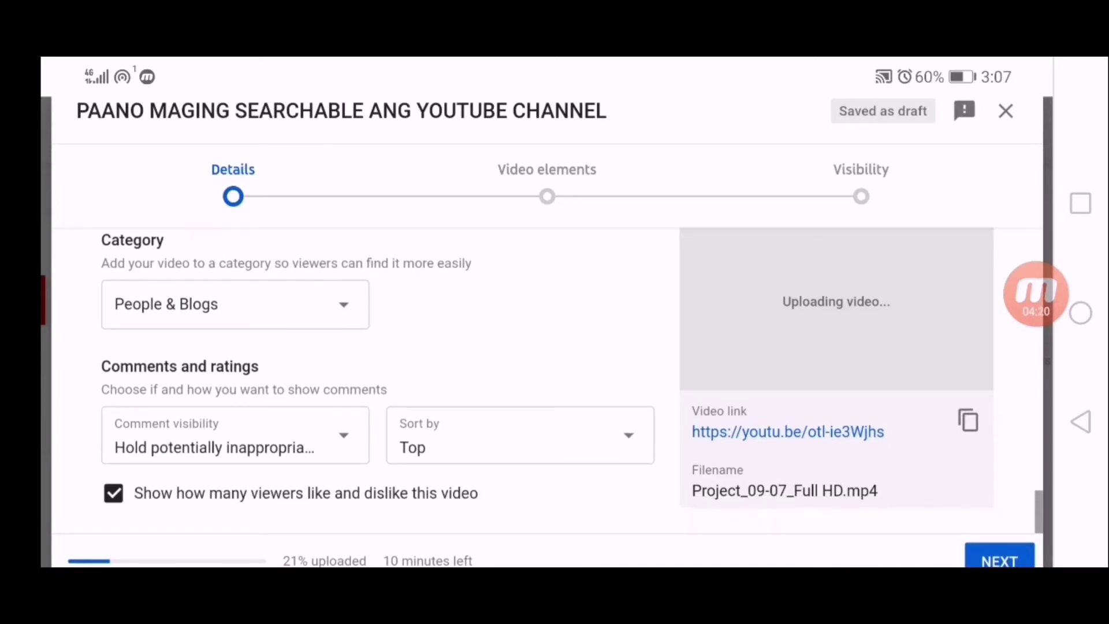
mouse_move(1036, 293)
mouse_down()
mouse_move(990, 514)
mouse_move(1008, 342)
mouse_move(962, 530)
mouse_move(1000, 335)
mouse_up()
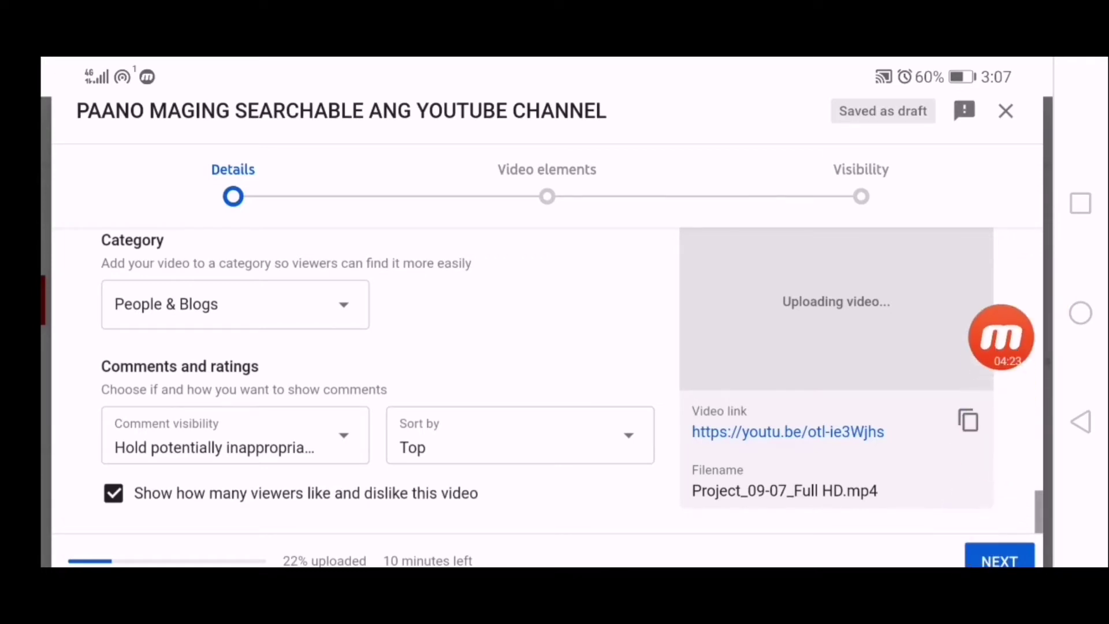
Advance from Details to the Video elements step, adding no end screen or cards
click(999, 560)
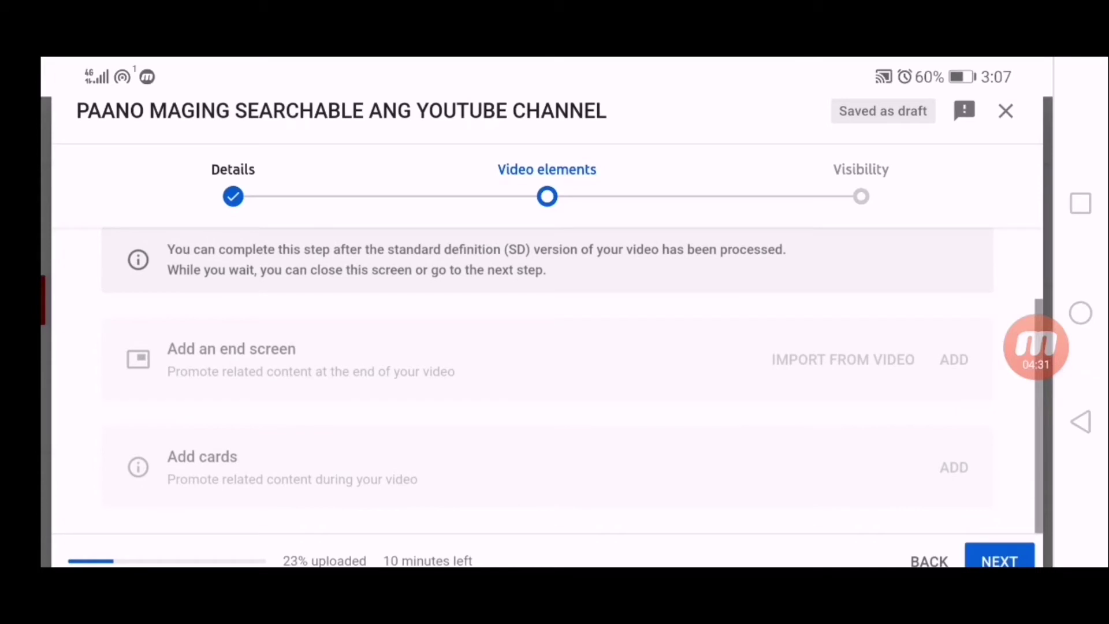
mouse_move(1037, 347)
mouse_down()
mouse_move(255, 374)
mouse_move(420, 379)
mouse_move(287, 396)
mouse_move(446, 453)
mouse_move(955, 317)
mouse_move(1036, 327)
mouse_up()
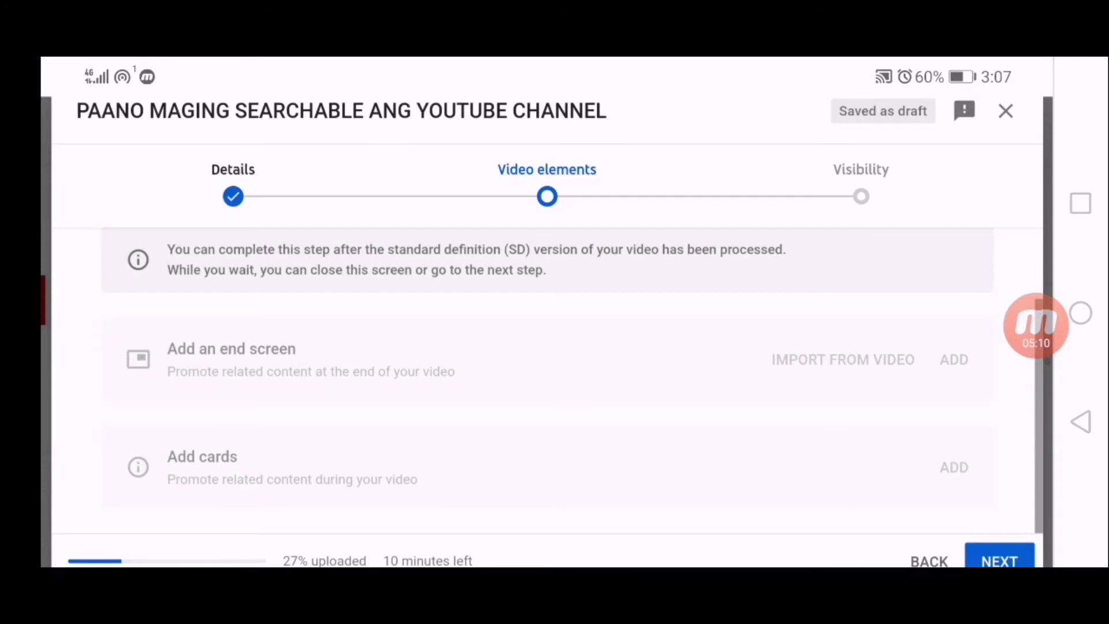
Move on to the Visibility step and set the video to Public
click(999, 561)
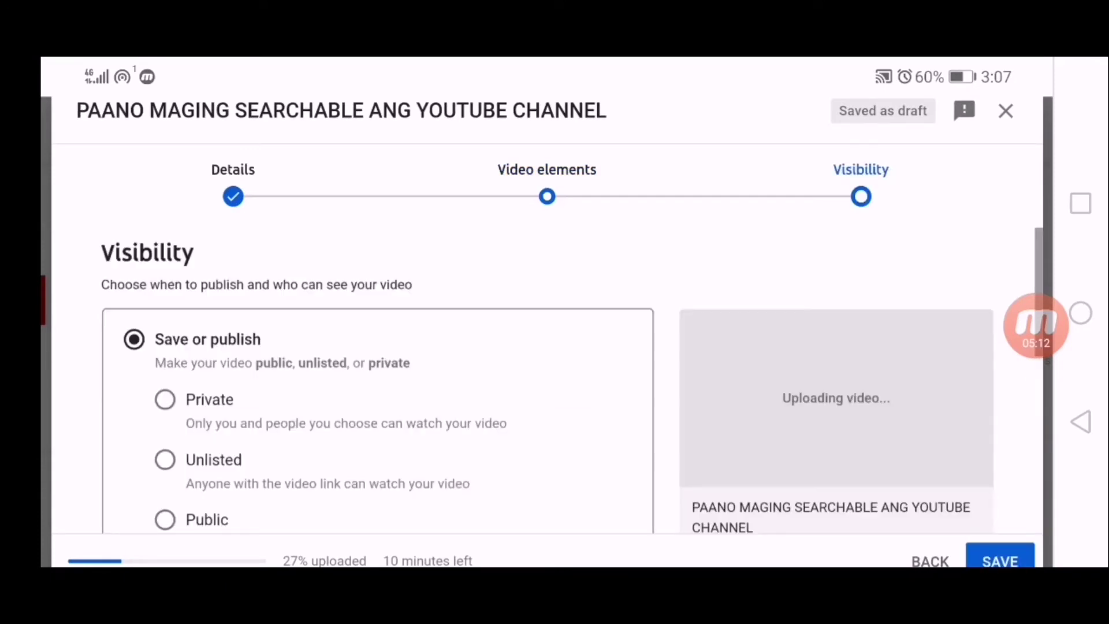
scroll(549, 375, down, 3)
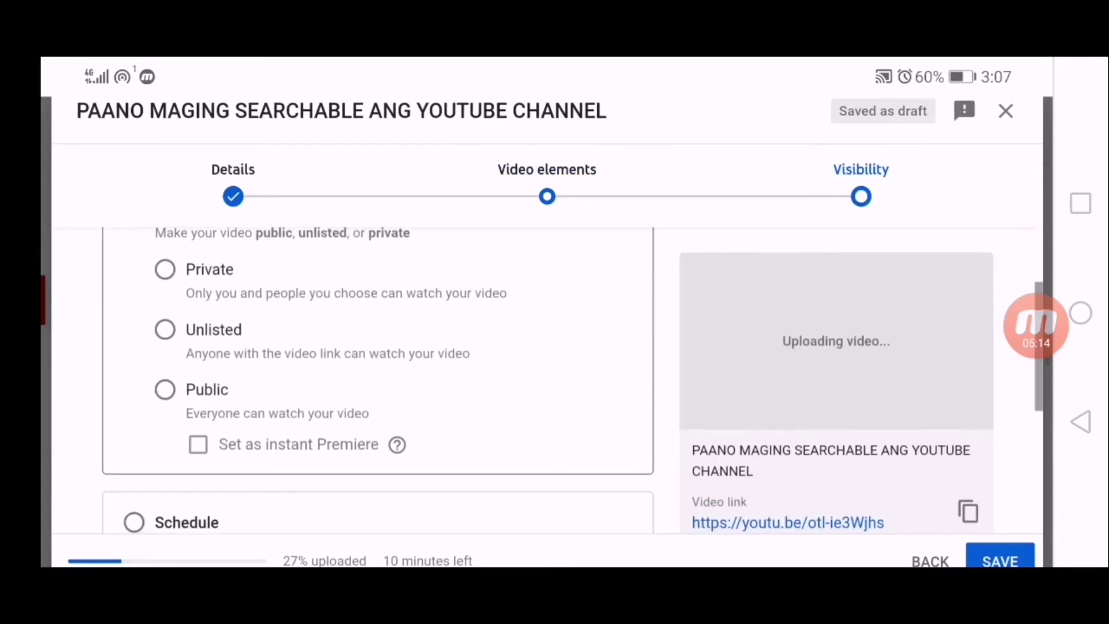
scroll(549, 375, up, 3)
scroll(375, 404, down, 2)
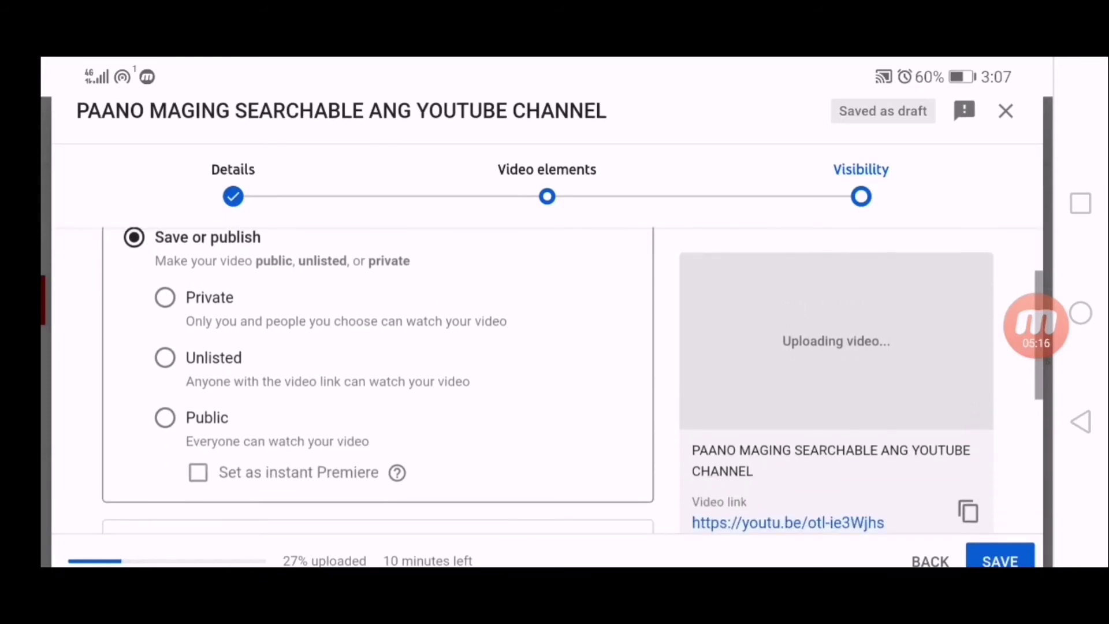
scroll(376, 404, up, 1)
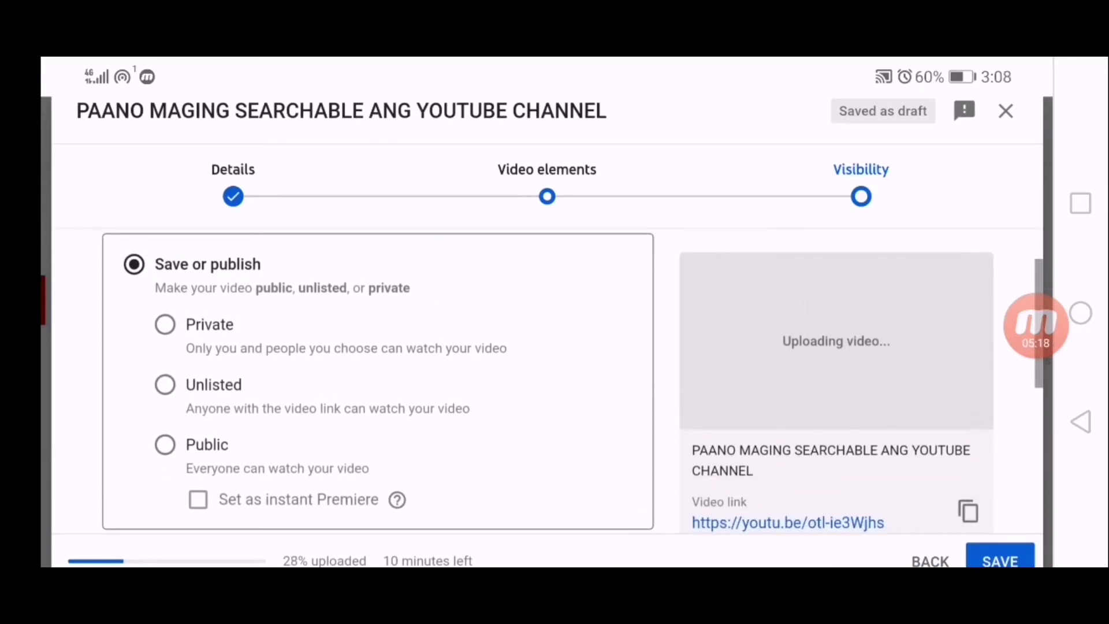
mouse_move(1037, 325)
mouse_down()
mouse_move(472, 417)
mouse_move(198, 446)
mouse_up()
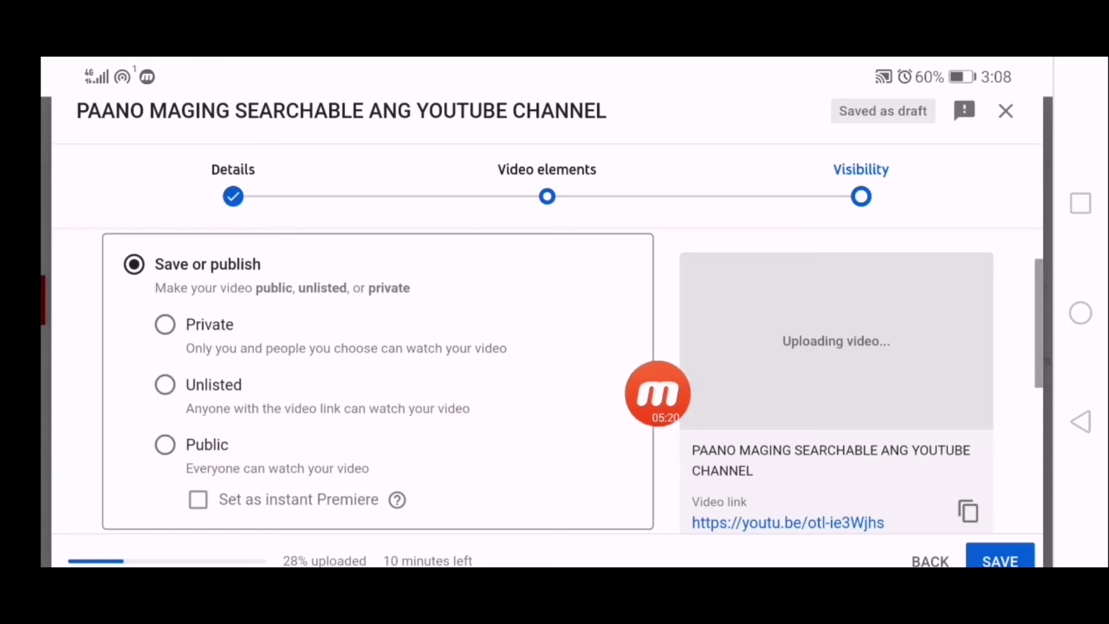
click(165, 444)
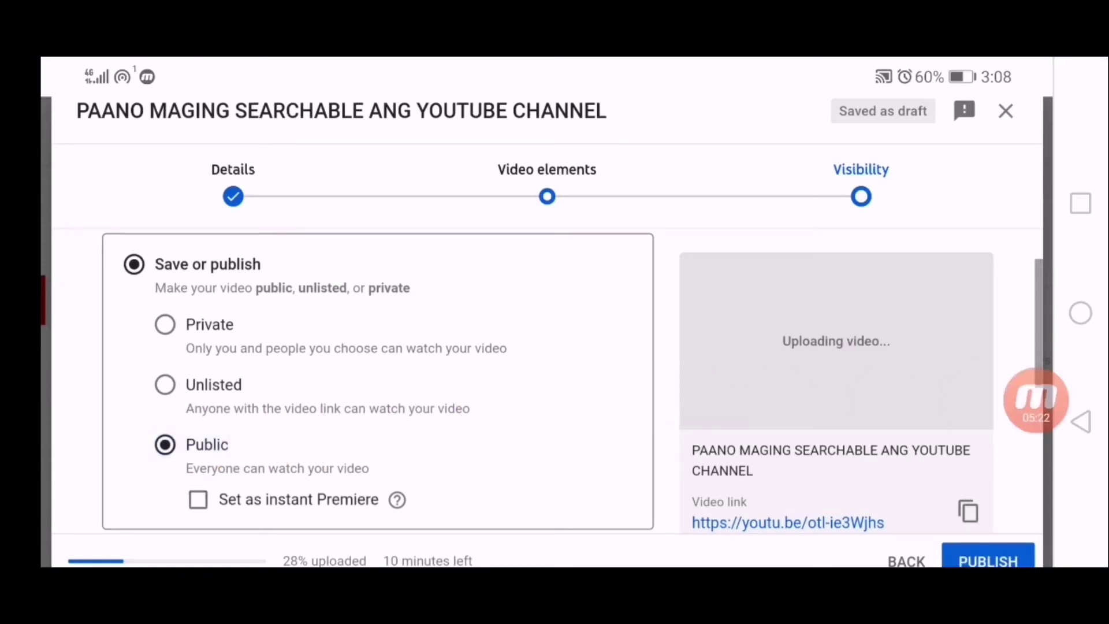
Turn on Set as instant Premiere for the public video
mouse_move(1037, 400)
mouse_down()
mouse_move(695, 433)
mouse_move(414, 506)
mouse_move(494, 494)
mouse_move(637, 435)
mouse_move(797, 421)
mouse_move(778, 371)
mouse_move(326, 522)
mouse_up()
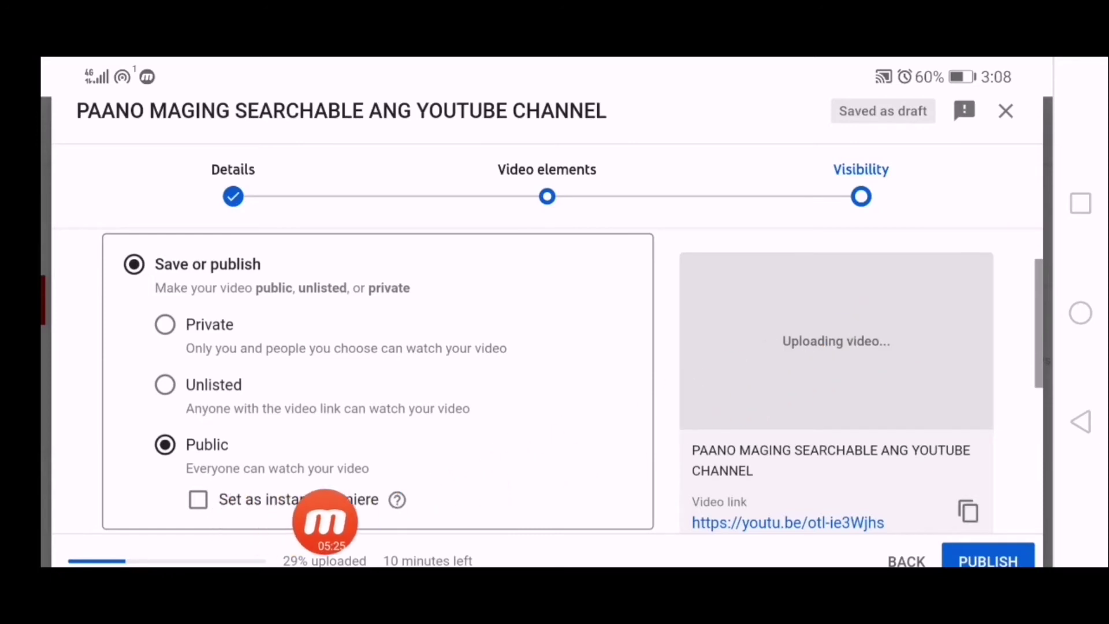
click(198, 499)
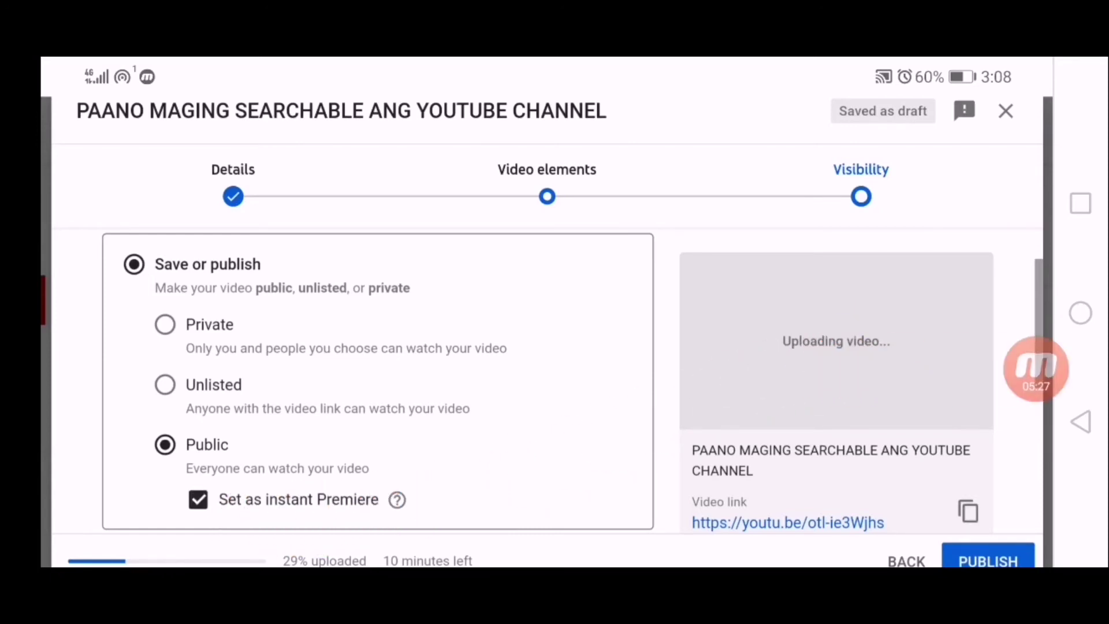
scroll(378, 381, down, 3)
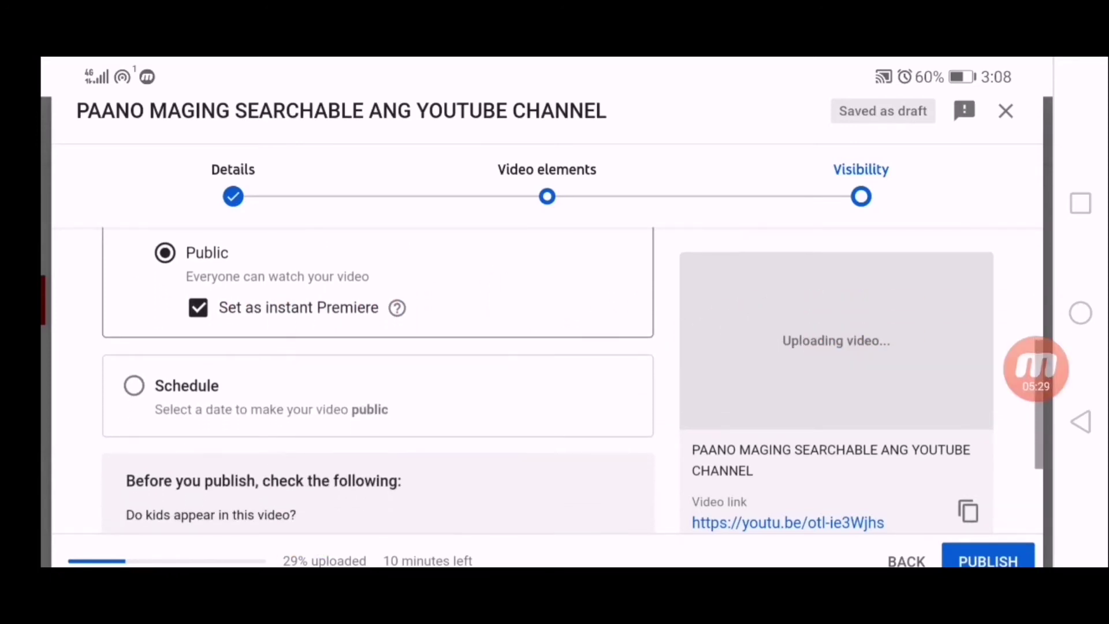
mouse_move(1036, 369)
mouse_down()
mouse_move(967, 356)
mouse_move(634, 345)
mouse_move(310, 381)
mouse_move(485, 421)
mouse_move(213, 431)
mouse_move(287, 483)
mouse_move(211, 452)
mouse_move(292, 463)
mouse_move(378, 453)
mouse_move(208, 454)
mouse_move(849, 372)
mouse_move(1034, 376)
mouse_up()
scroll(378, 381, down, 2)
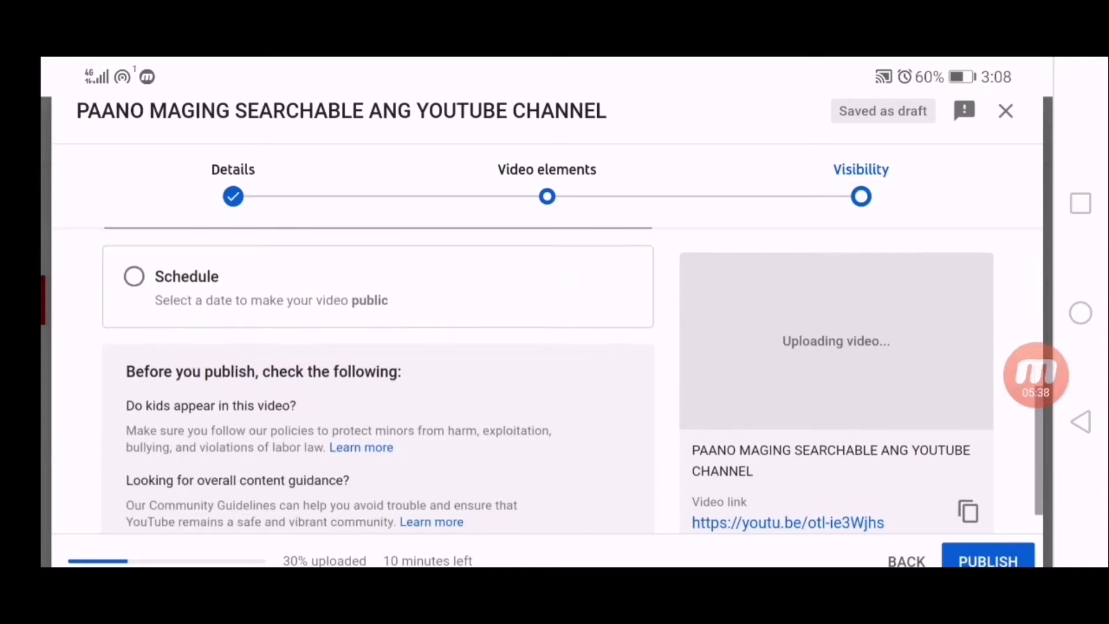
scroll(377, 381, up, 2)
Schedule the video for Sep 8, 2020 with a publish time of 11:00 AM
click(134, 381)
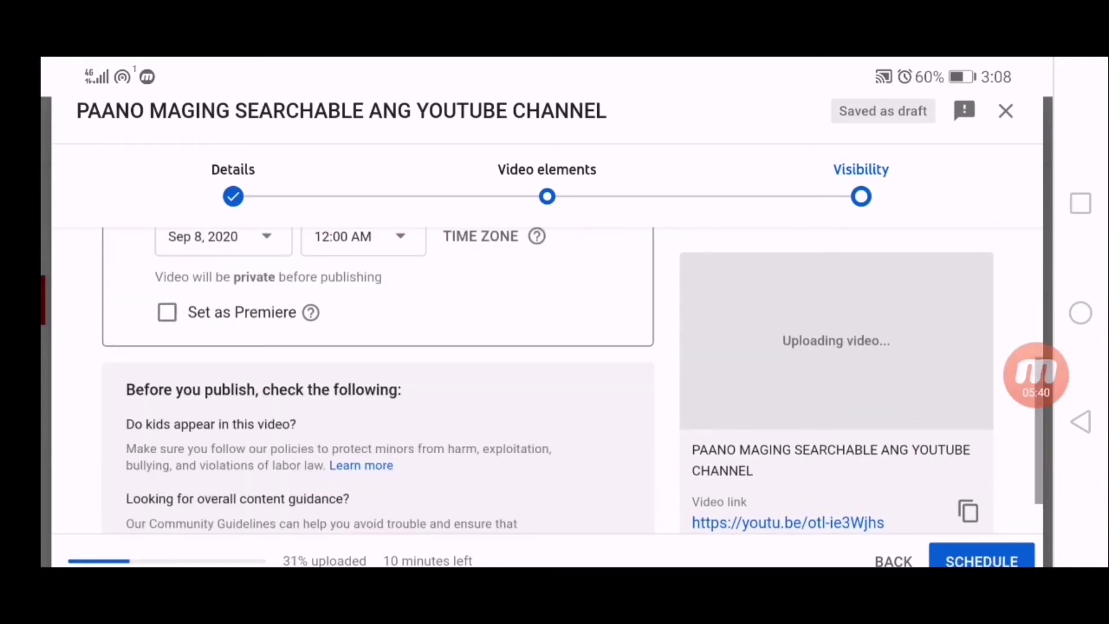
scroll(377, 381, up, 3)
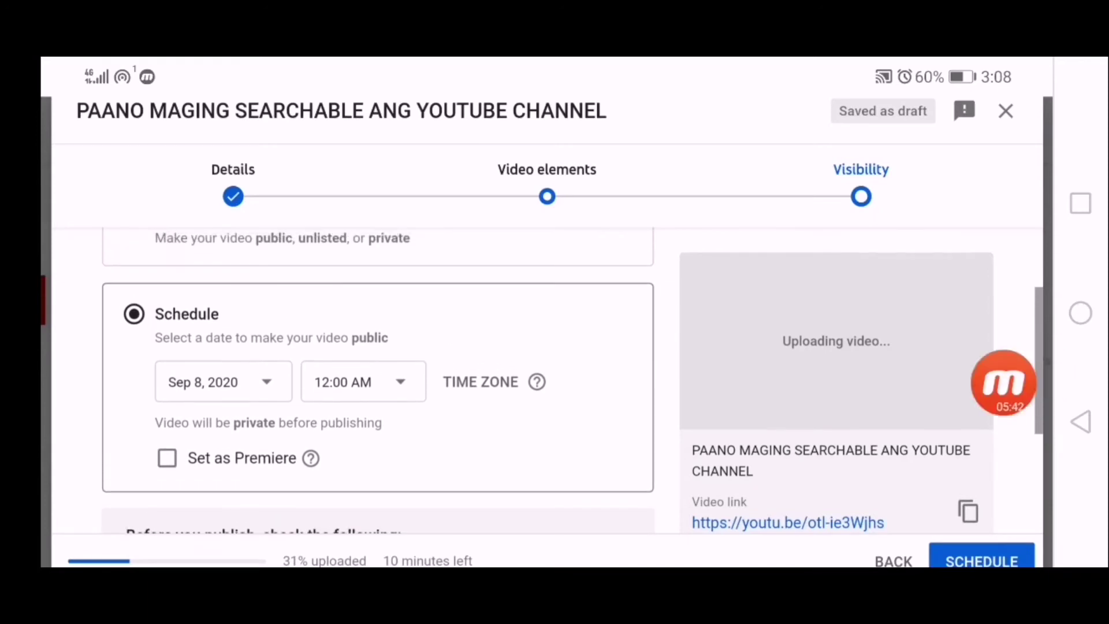
mouse_move(1003, 382)
mouse_down()
mouse_move(535, 396)
mouse_move(384, 465)
mouse_move(58, 473)
mouse_up()
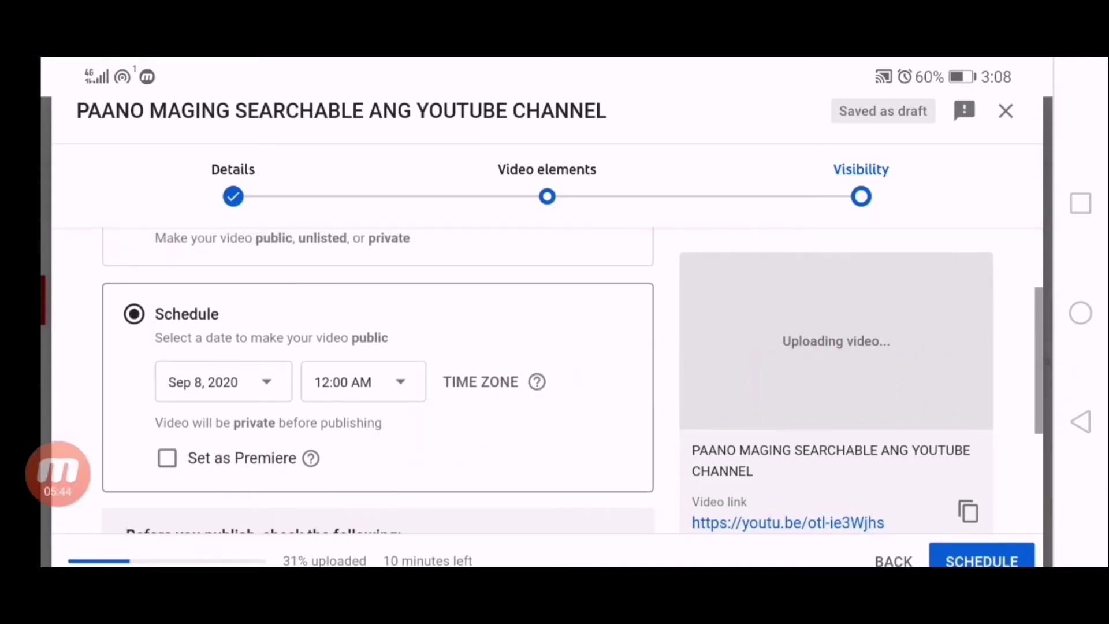
click(400, 381)
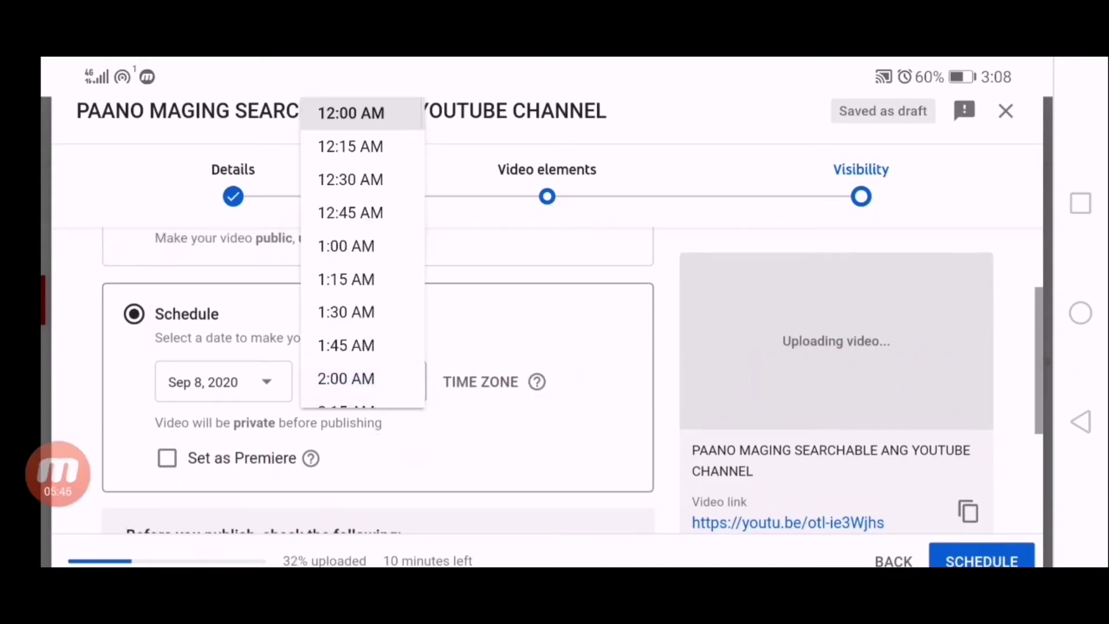
drag(347, 246, 346, 255)
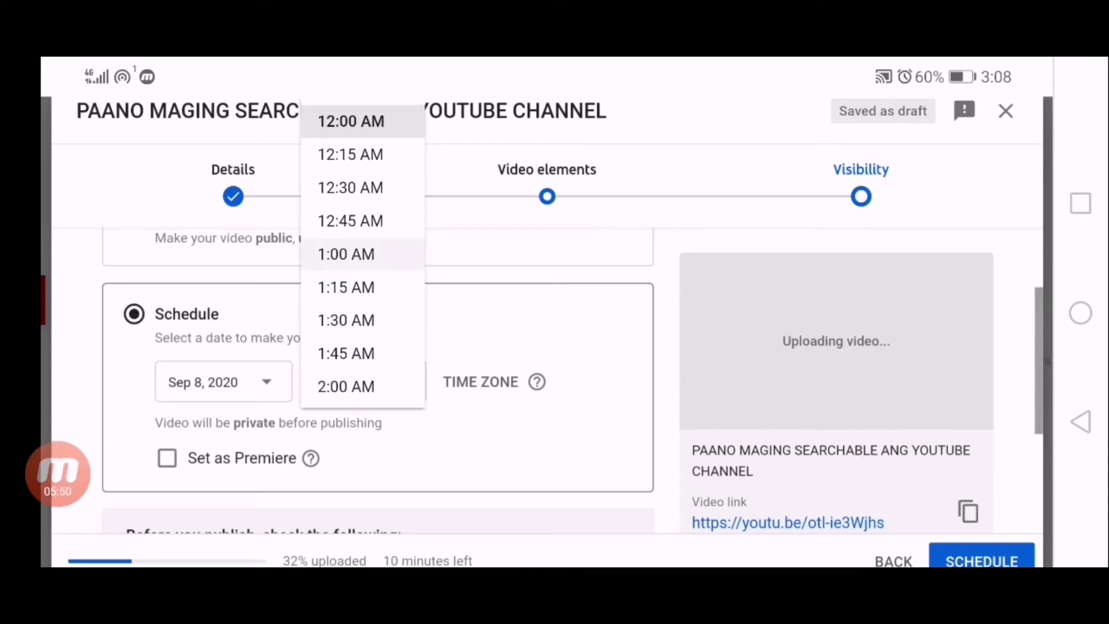
scroll(362, 254, down, 2)
scroll(362, 254, down, 4)
scroll(362, 254, down, 3)
scroll(362, 254, down, 4)
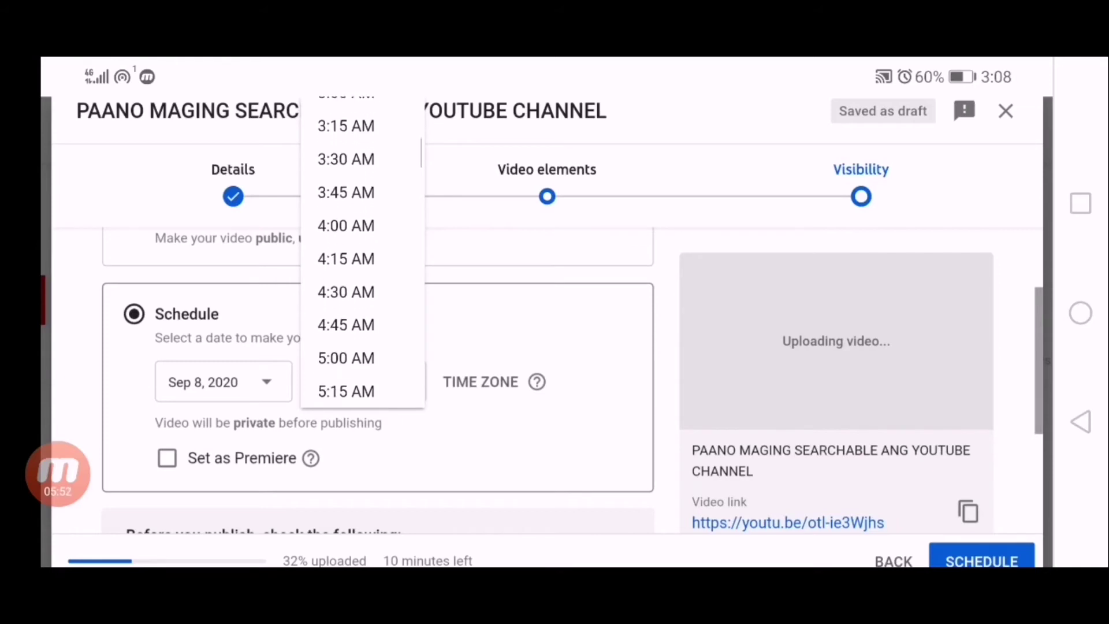
scroll(362, 254, down, 8)
scroll(362, 254, down, 2)
scroll(362, 254, down, 3)
scroll(362, 254, down, 2)
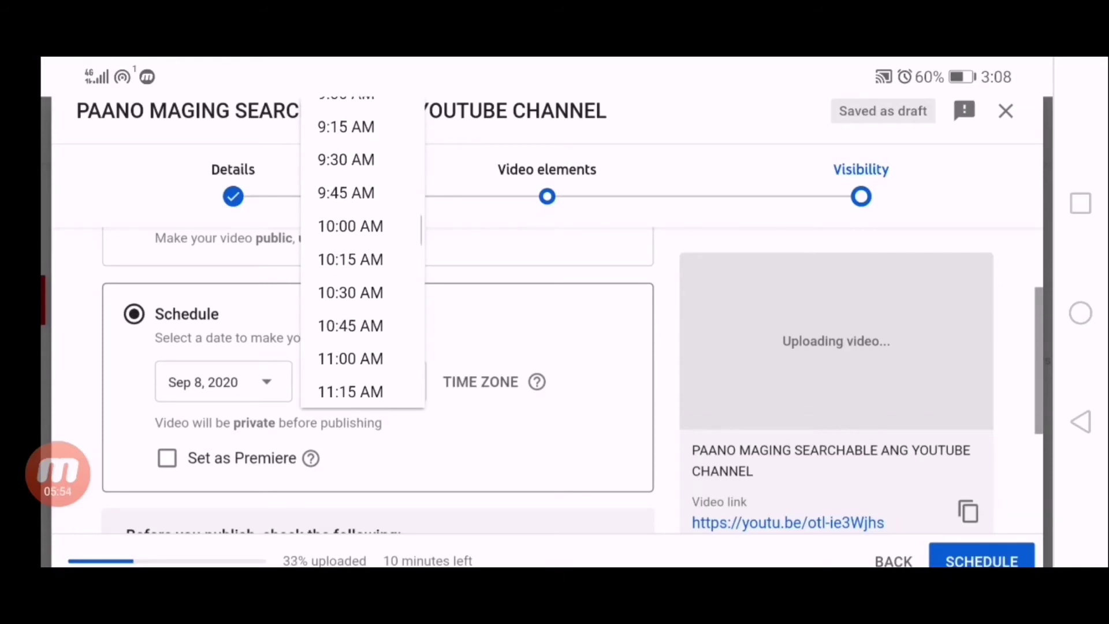
scroll(362, 254, down, 3)
click(349, 233)
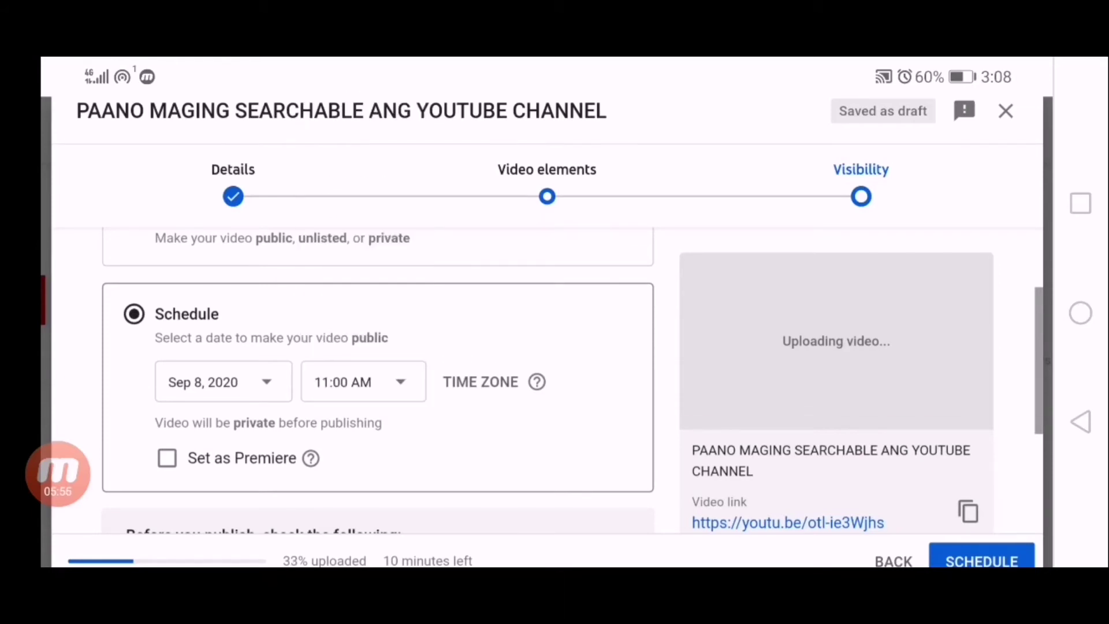
Mark the scheduled video as a Premiere and confirm the schedule
drag(57, 474, 546, 444)
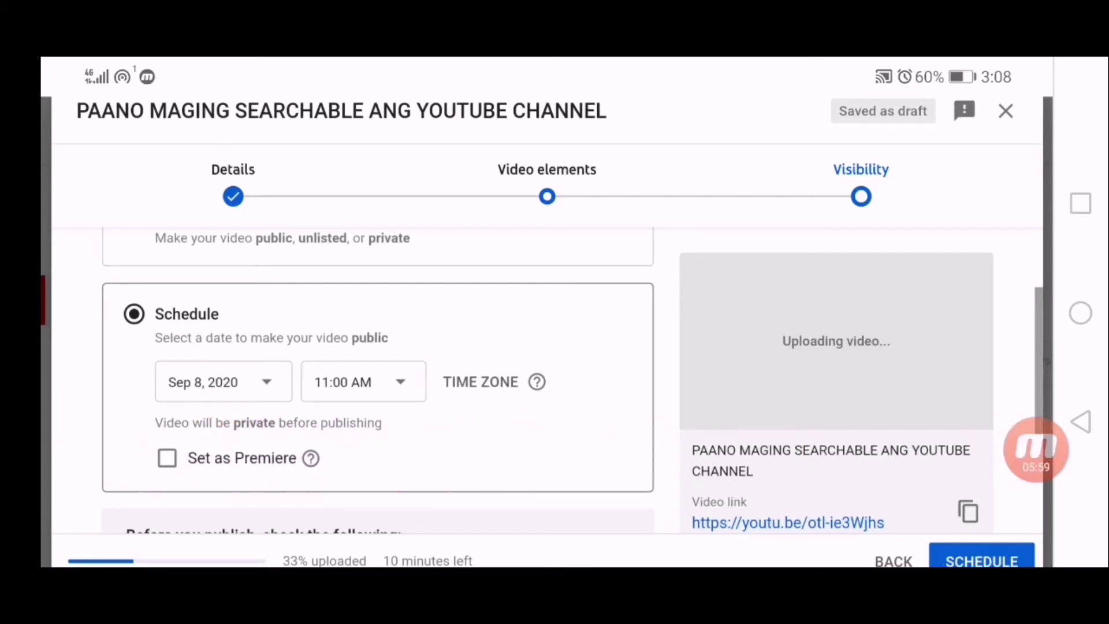
click(167, 458)
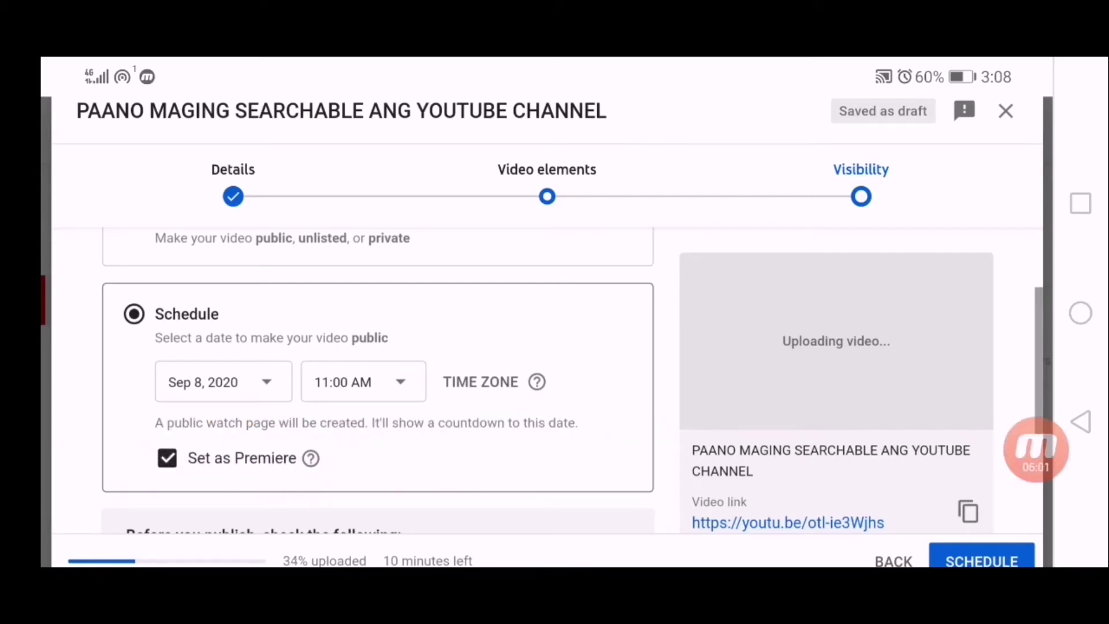
scroll(378, 380, down, 4)
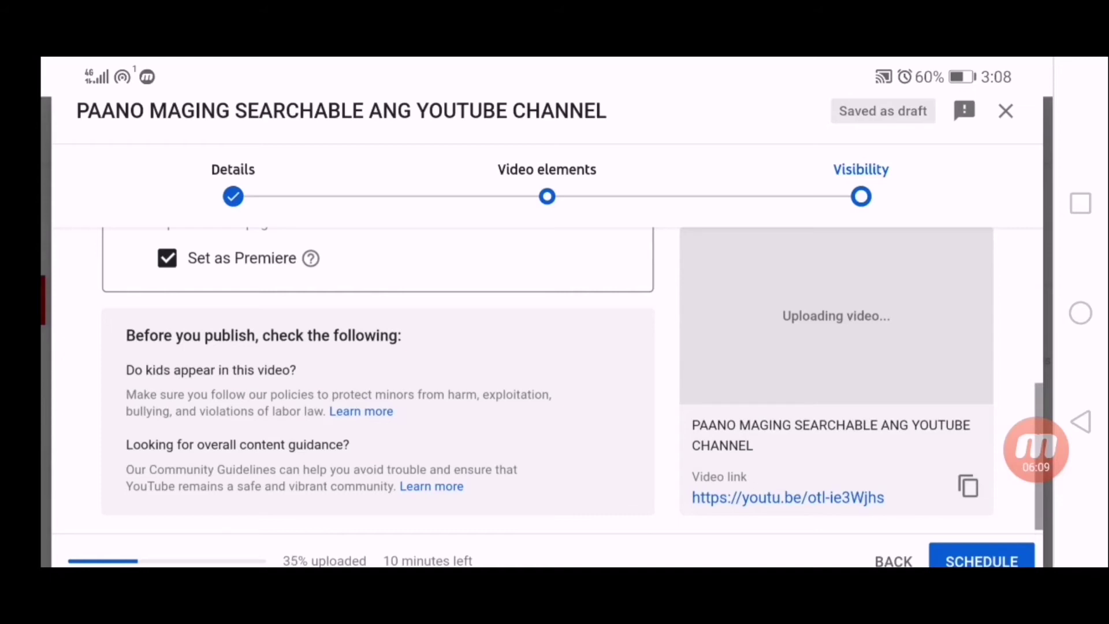
scroll(572, 387, down, 1)
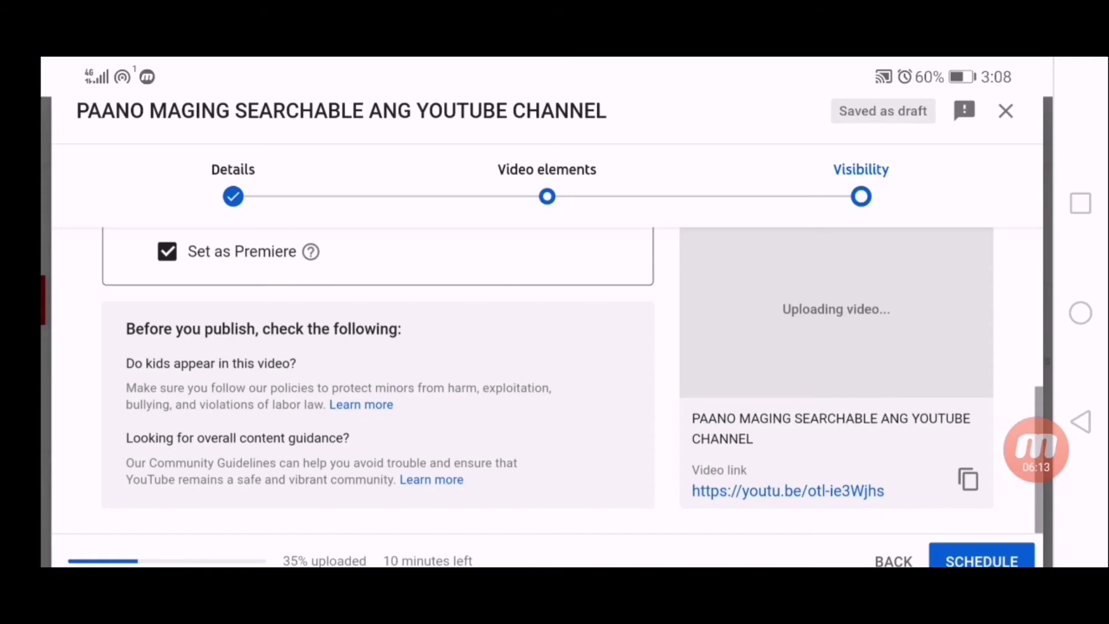
scroll(375, 347, up, 5)
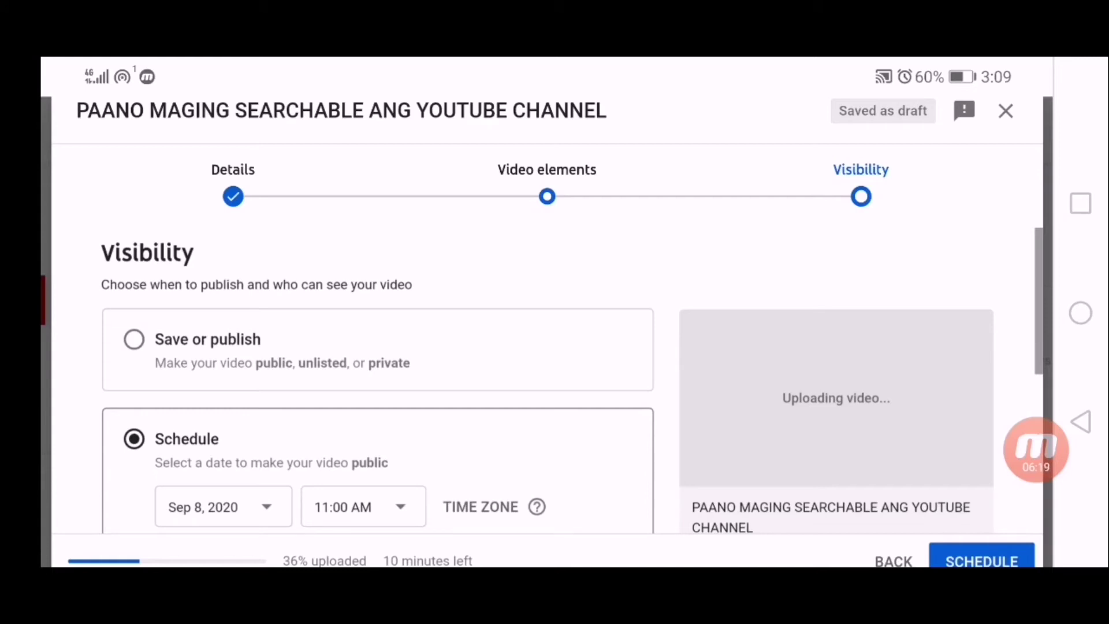
mouse_move(1036, 449)
mouse_down()
mouse_move(992, 534)
mouse_move(1036, 410)
mouse_up()
scroll(375, 404, down, 3)
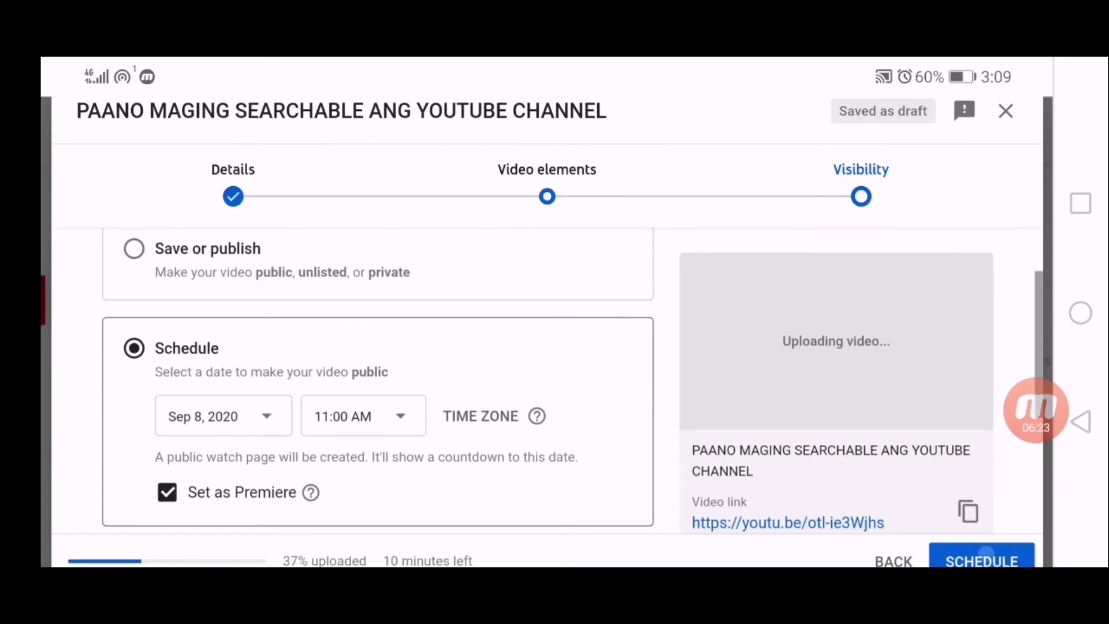
click(986, 552)
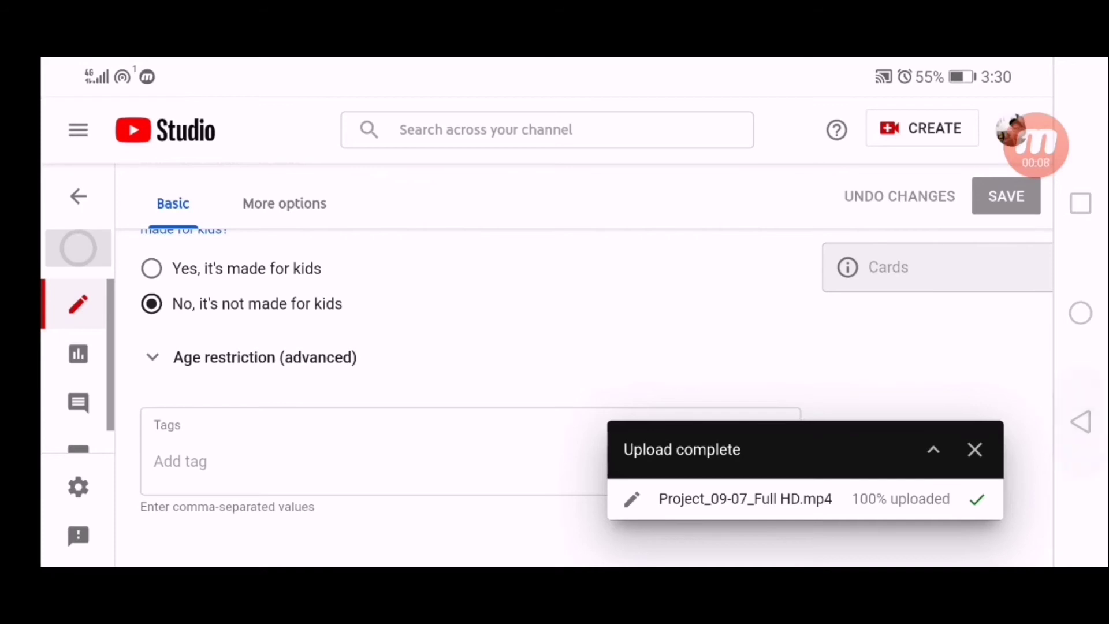
click(1081, 422)
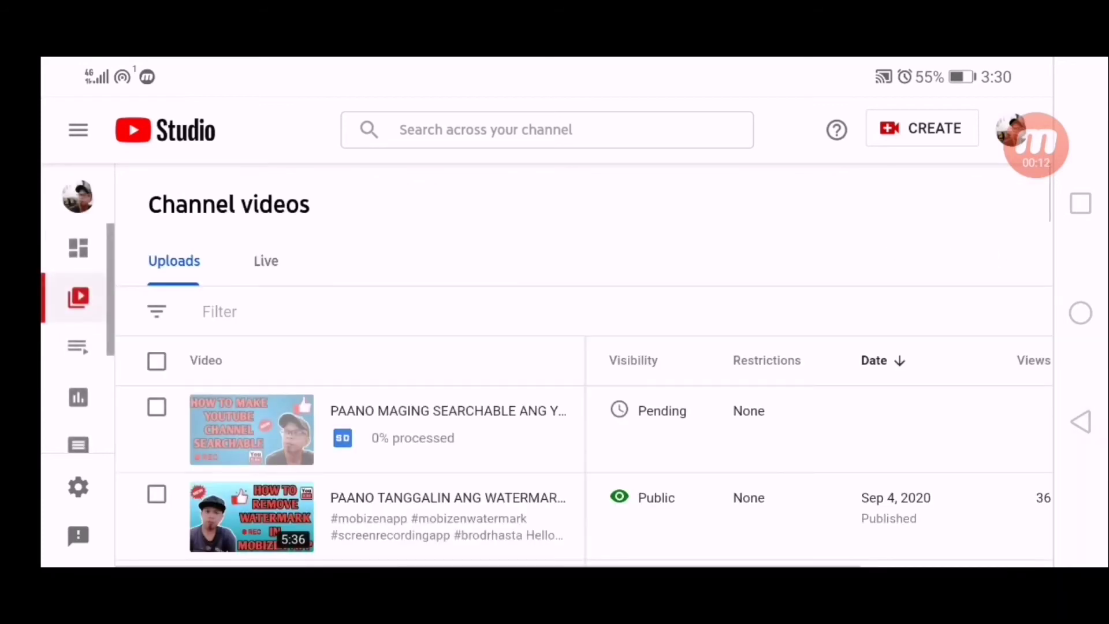
scroll(577, 434, down, 3)
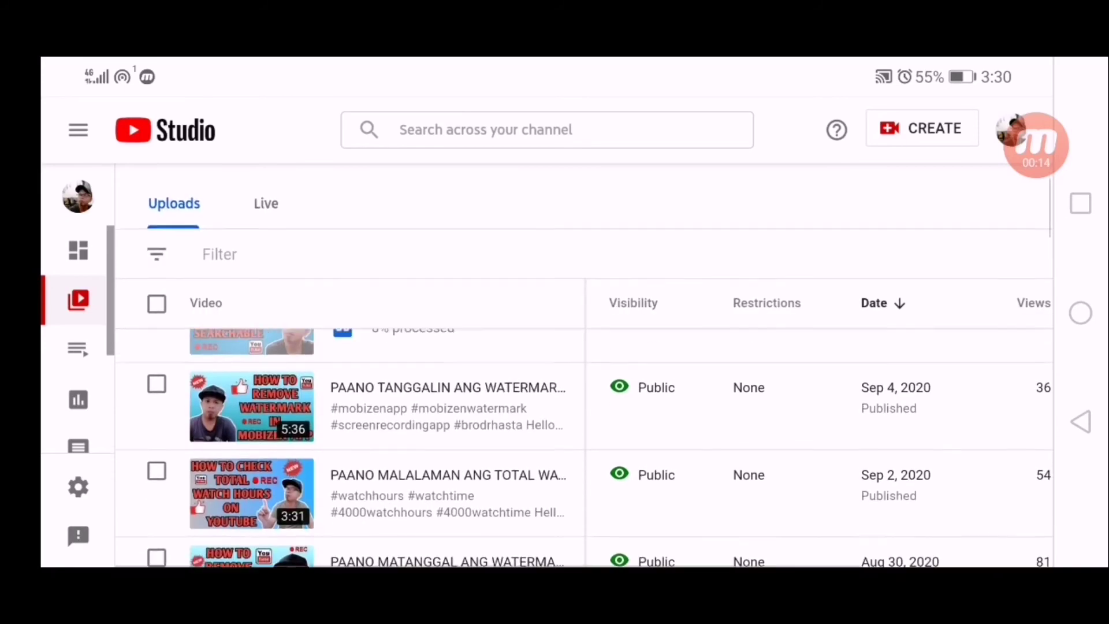
scroll(577, 433, up, 2)
click(448, 366)
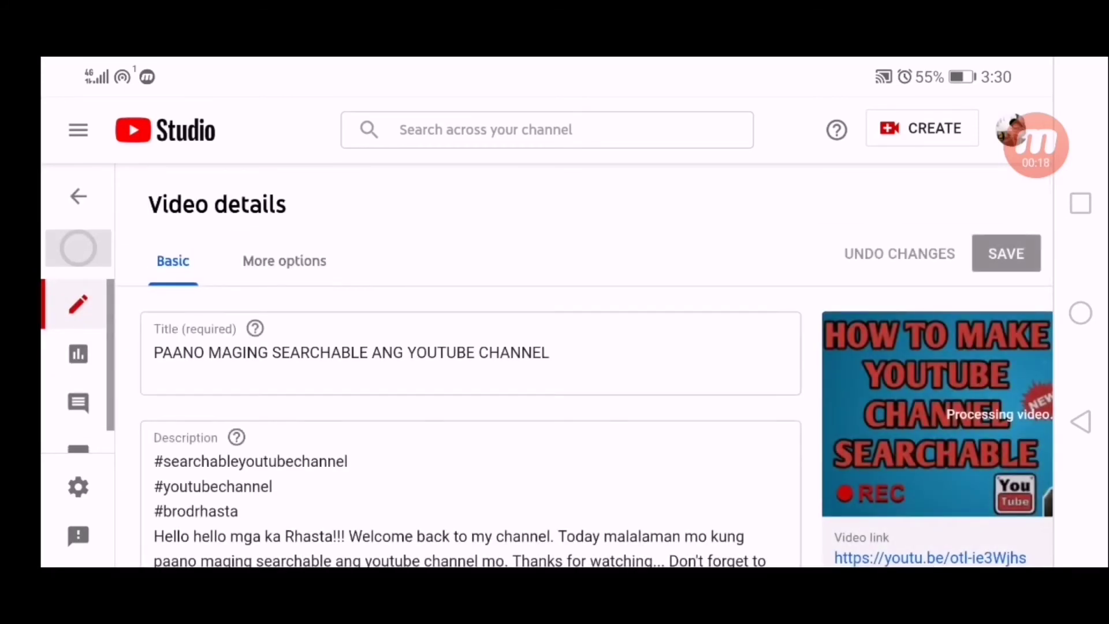
scroll(584, 367, down, 7)
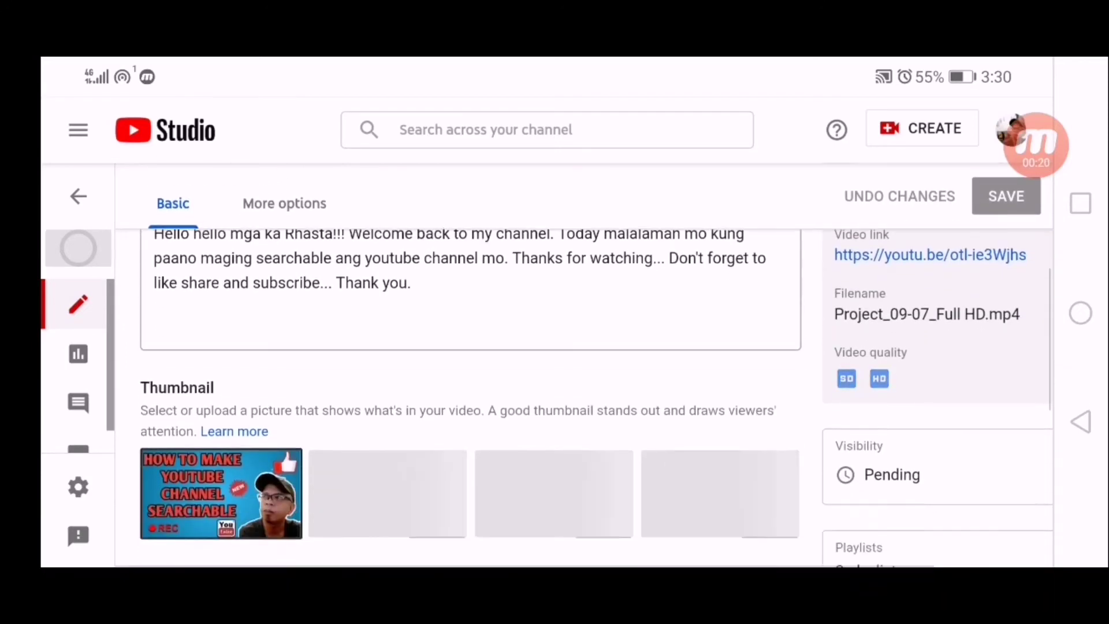
scroll(462, 376, down, 5)
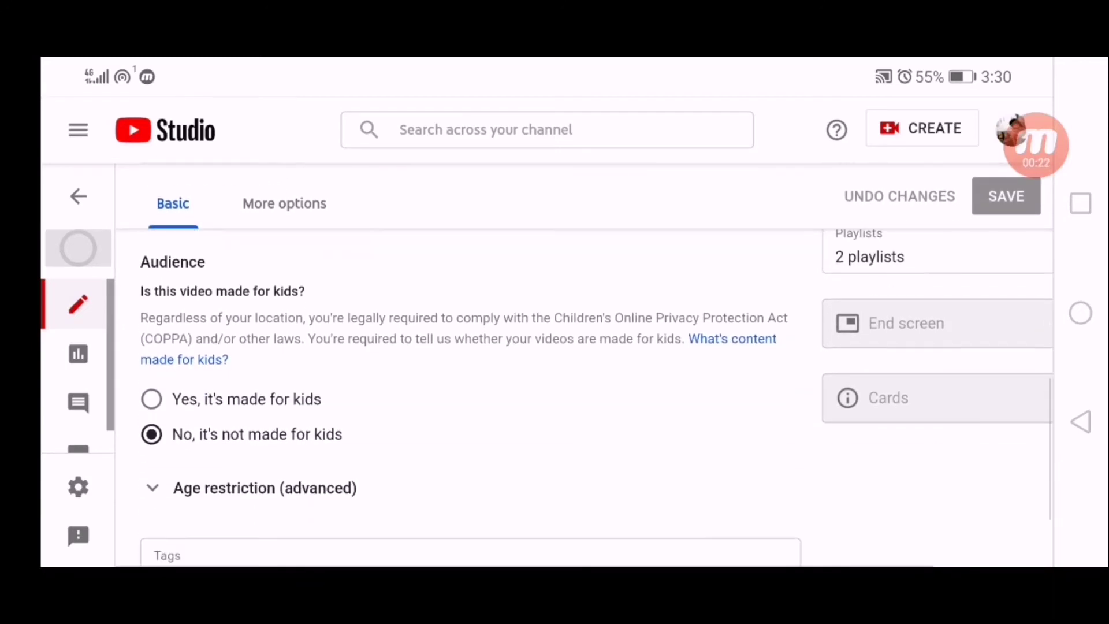
scroll(462, 375, down, 2)
scroll(462, 375, up, 10)
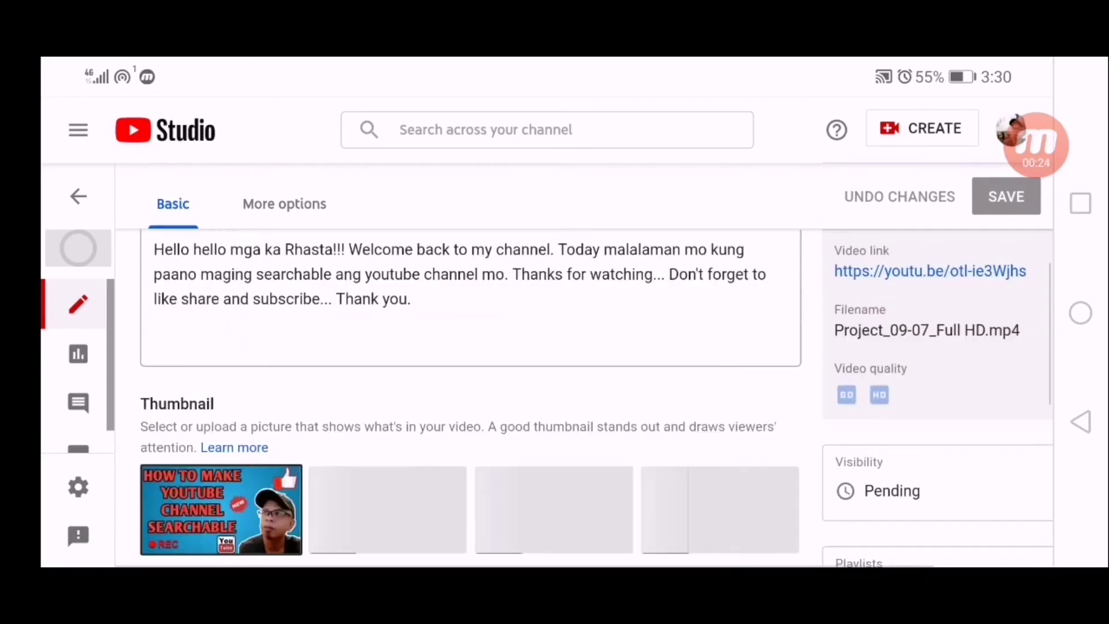
scroll(462, 375, down, 10)
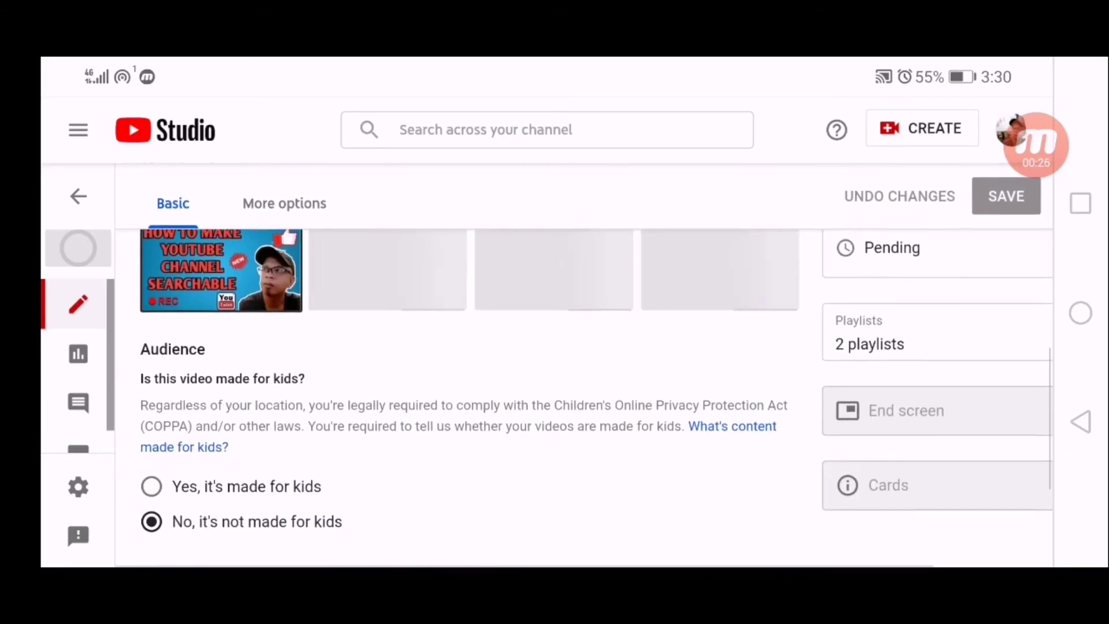
scroll(462, 376, up, 10)
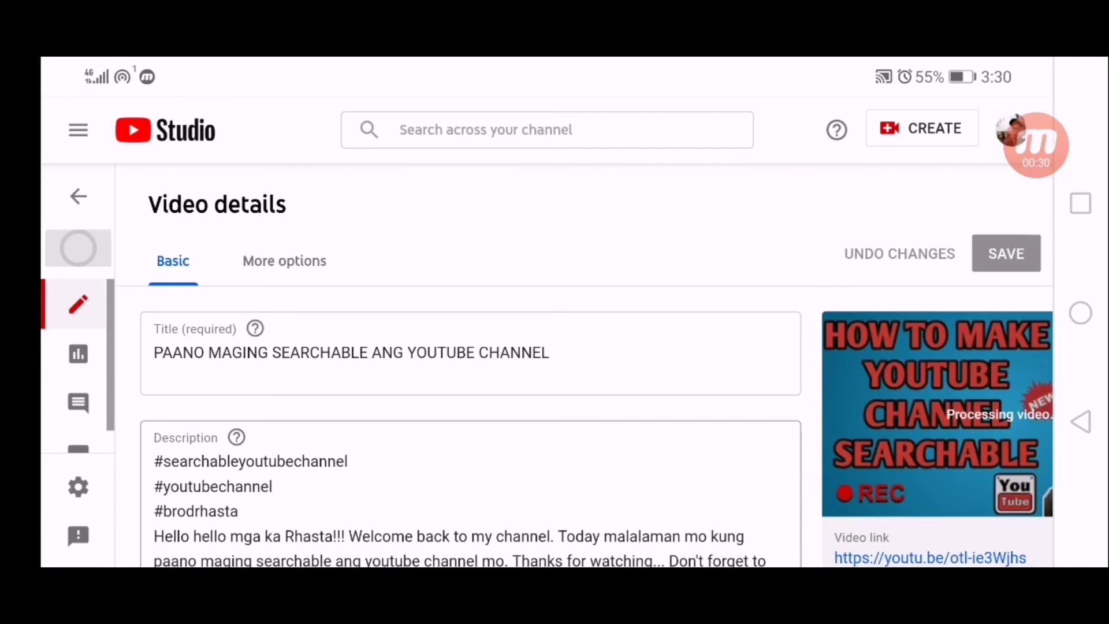
click(264, 261)
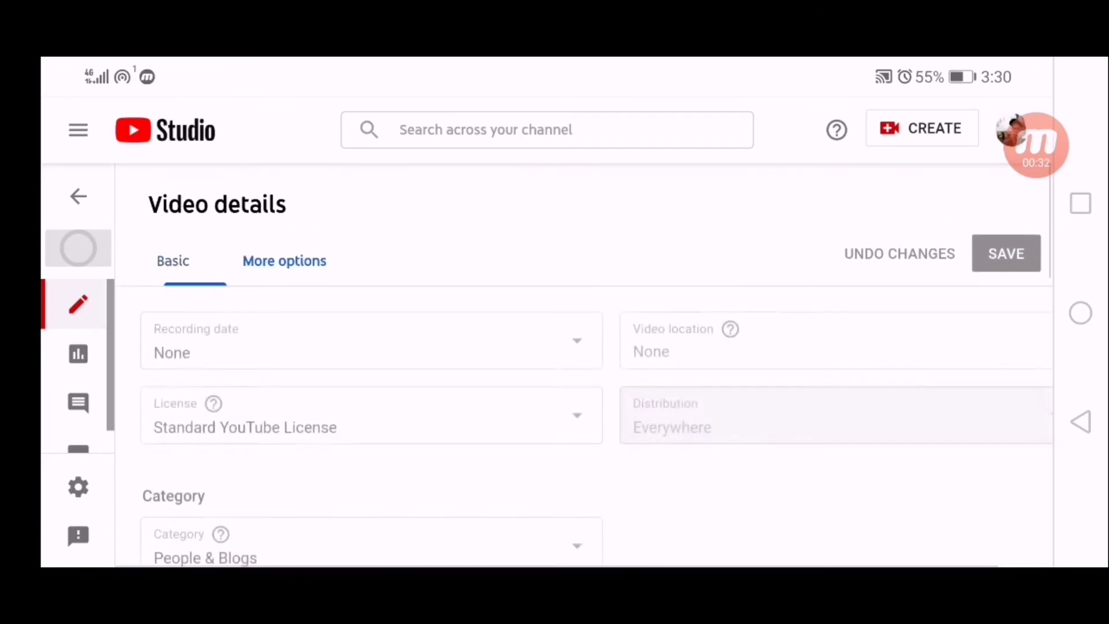
scroll(577, 376, down, 4)
scroll(577, 376, down, 4)
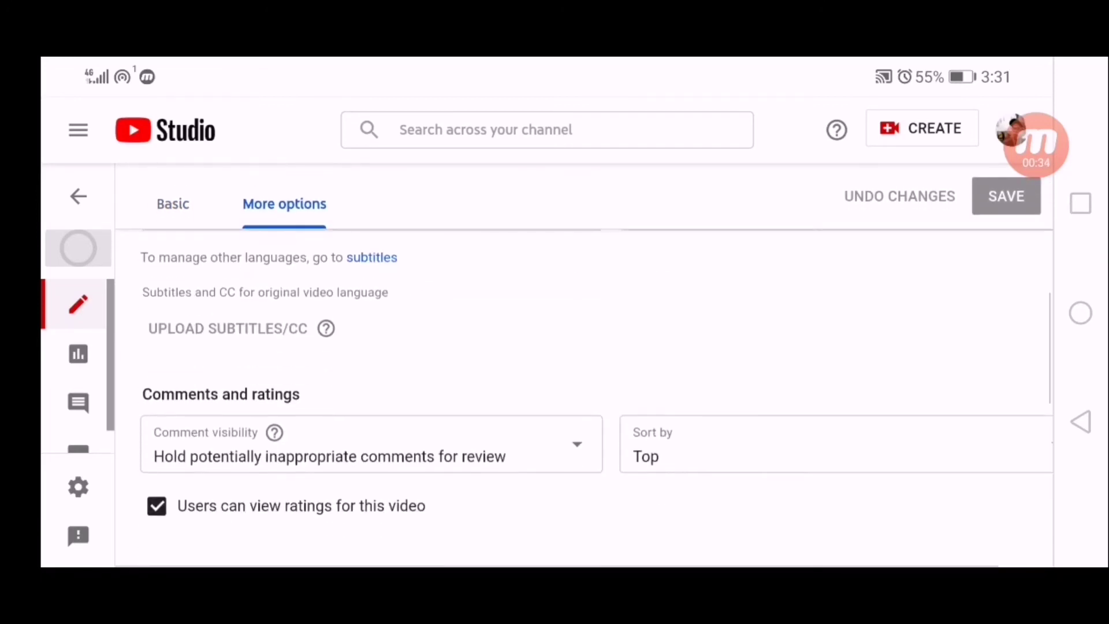
scroll(578, 375, down, 5)
scroll(577, 375, down, 1)
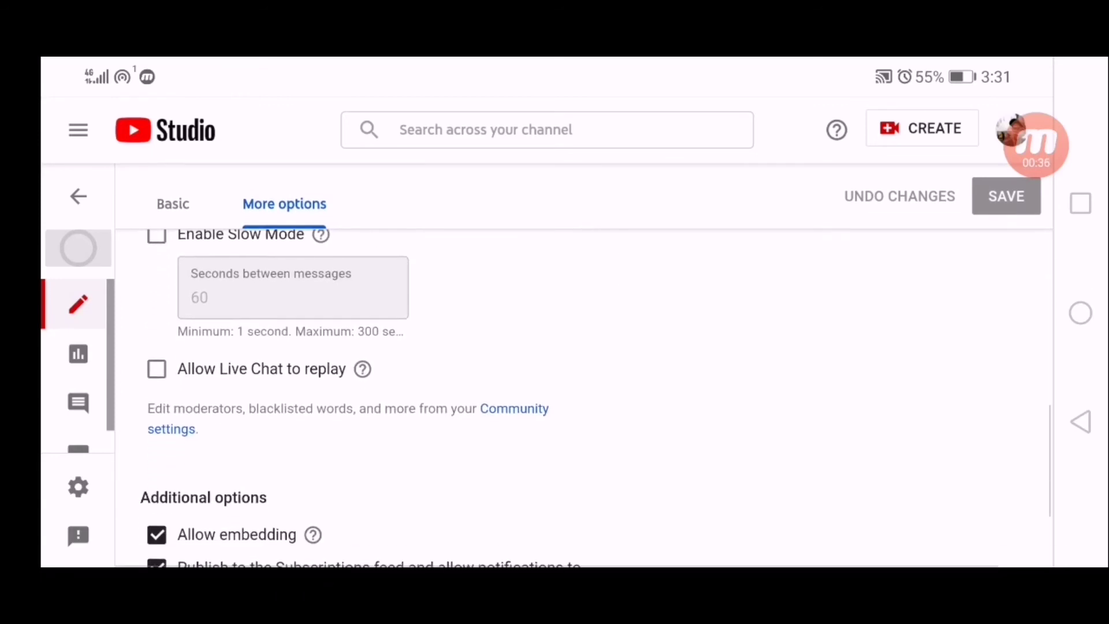
scroll(577, 375, up, 2)
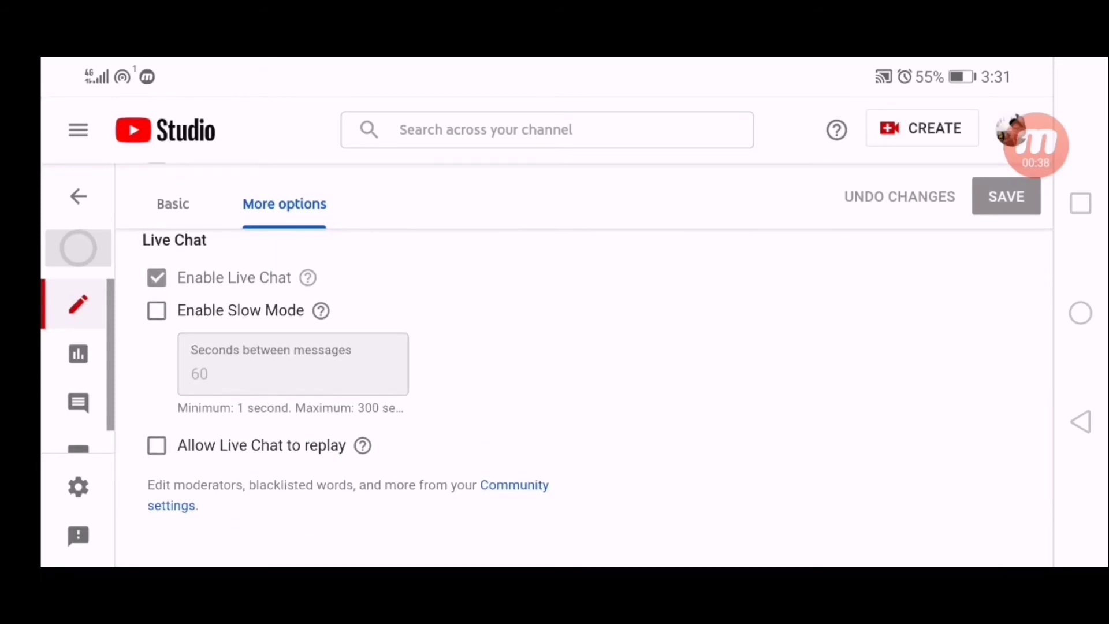
scroll(577, 376, up, 1)
scroll(578, 375, down, 4)
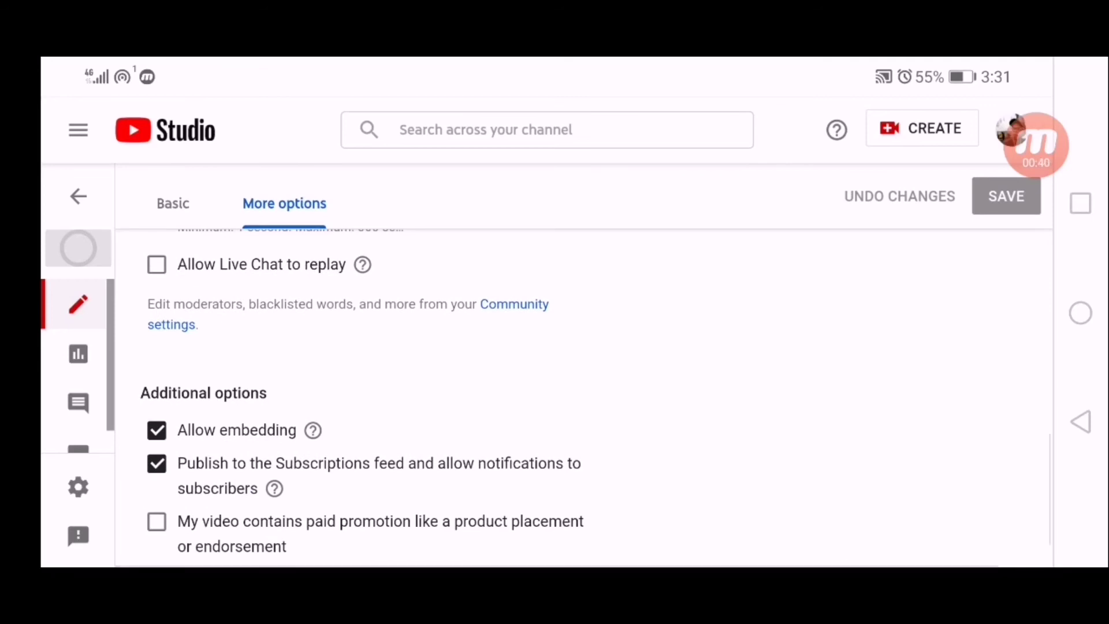
scroll(578, 376, down, 1)
scroll(578, 376, up, 3)
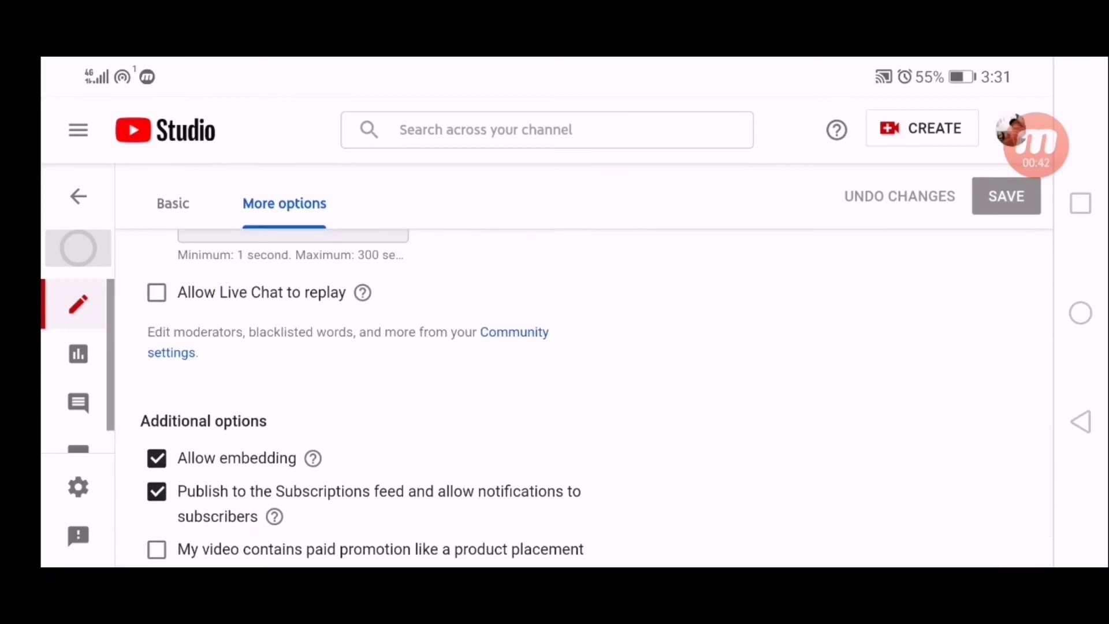
scroll(578, 375, down, 3)
scroll(578, 376, up, 4)
scroll(578, 375, up, 5)
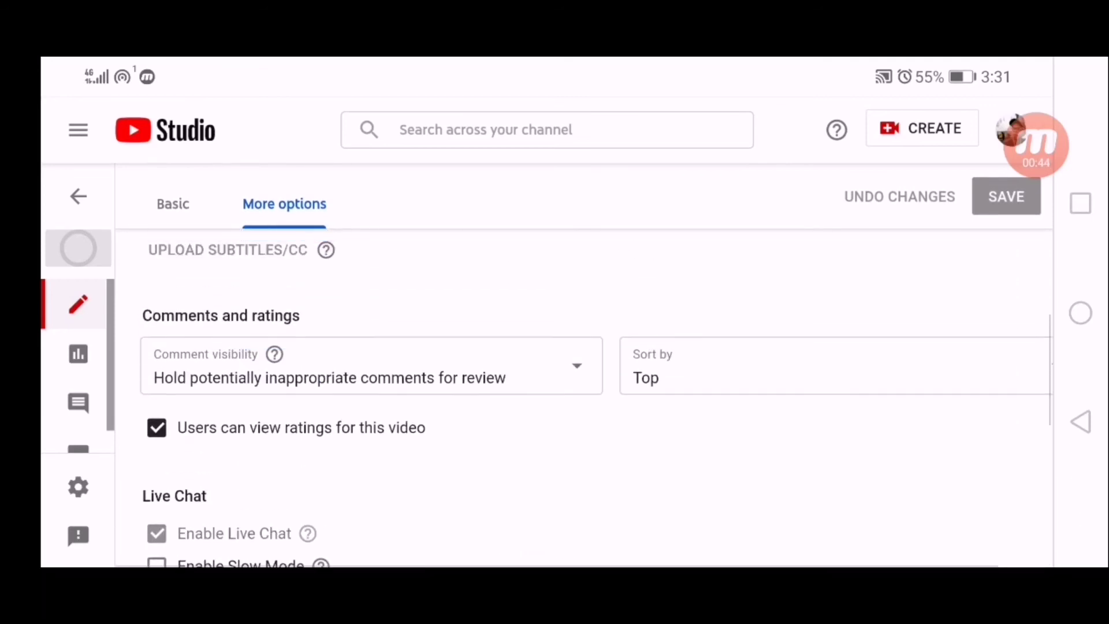
scroll(578, 376, up, 4)
scroll(578, 376, up, 3)
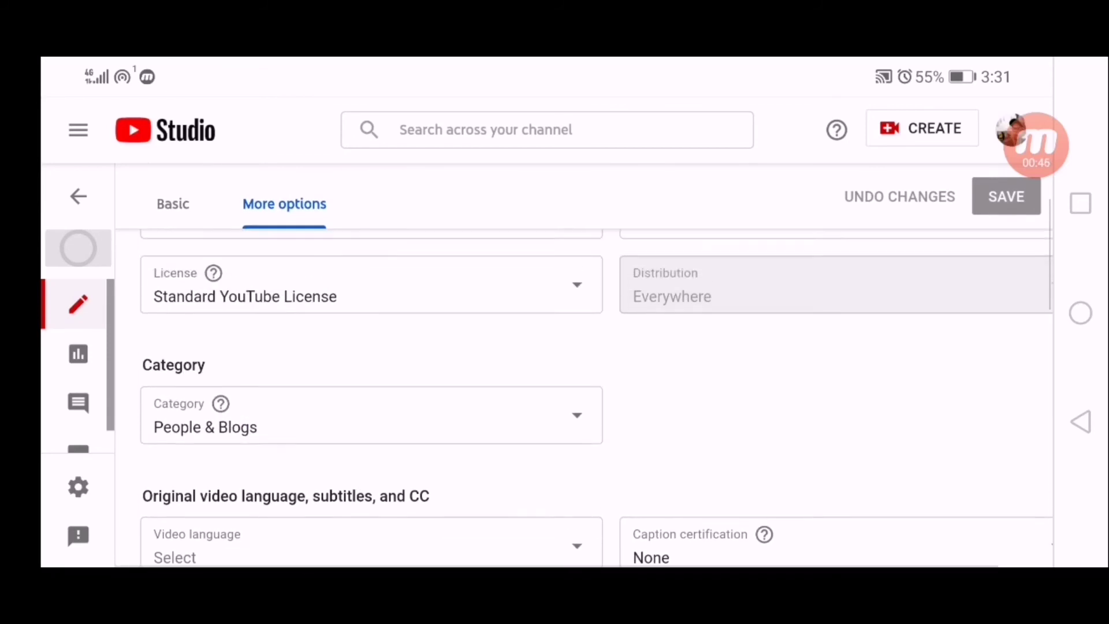
scroll(577, 376, up, 2)
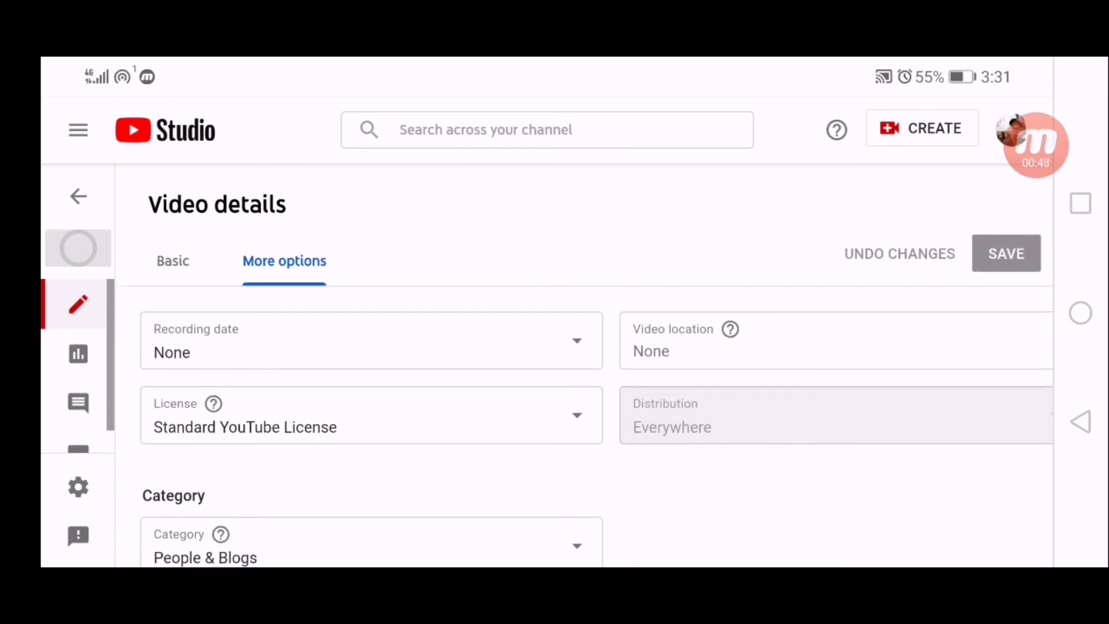
scroll(577, 405, down, 3)
scroll(578, 405, down, 2)
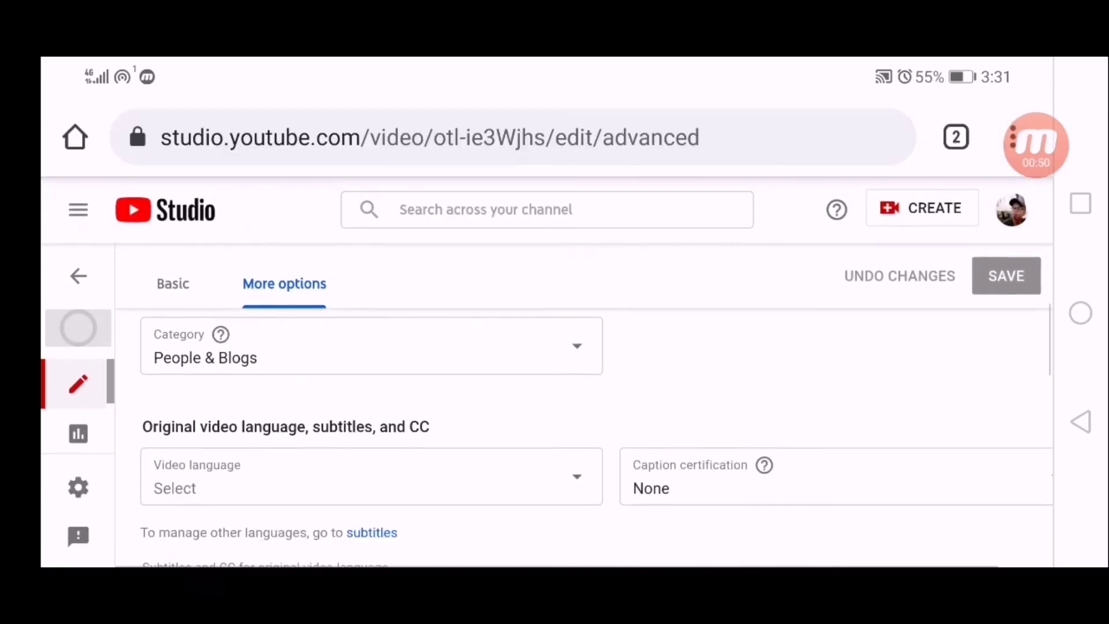
scroll(578, 404, down, 3)
scroll(578, 405, down, 5)
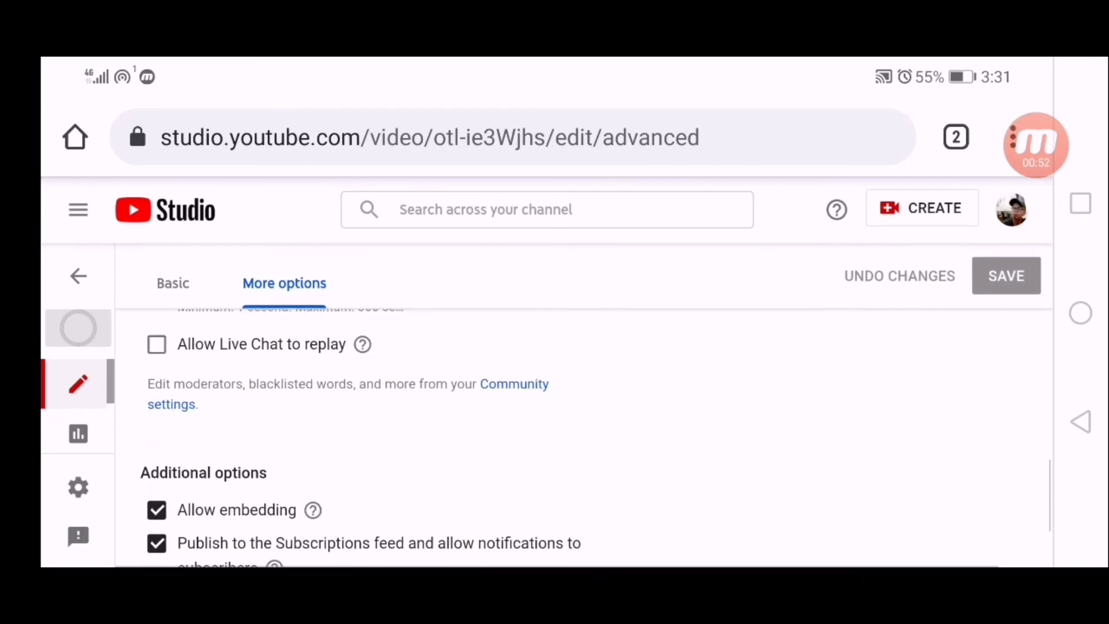
scroll(577, 405, down, 3)
scroll(578, 405, up, 4)
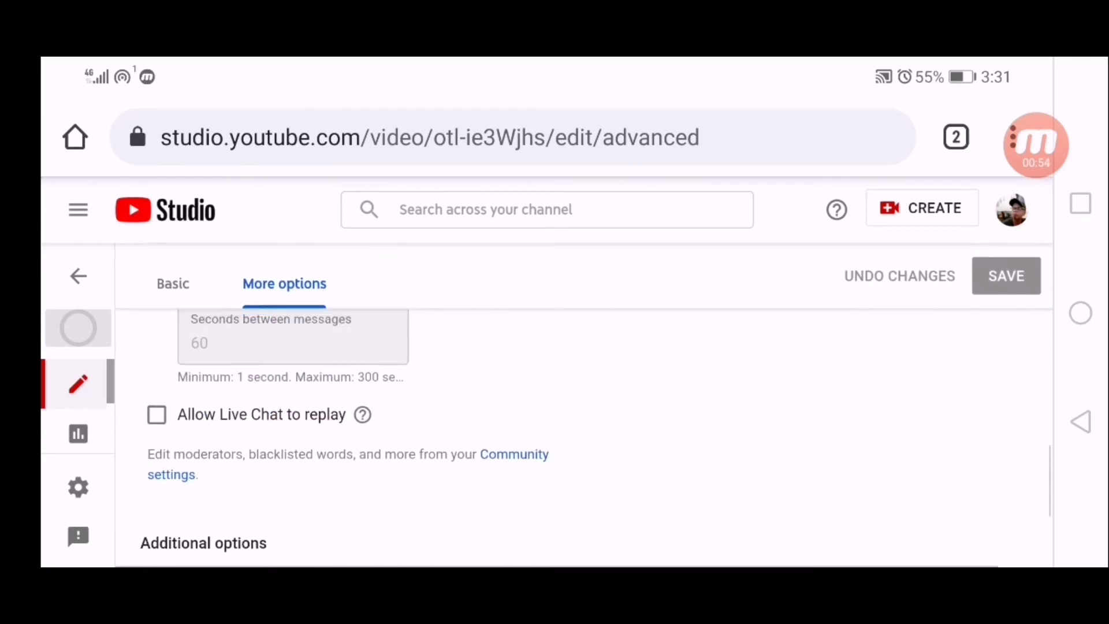
scroll(577, 404, up, 5)
scroll(578, 404, up, 3)
scroll(578, 404, up, 4)
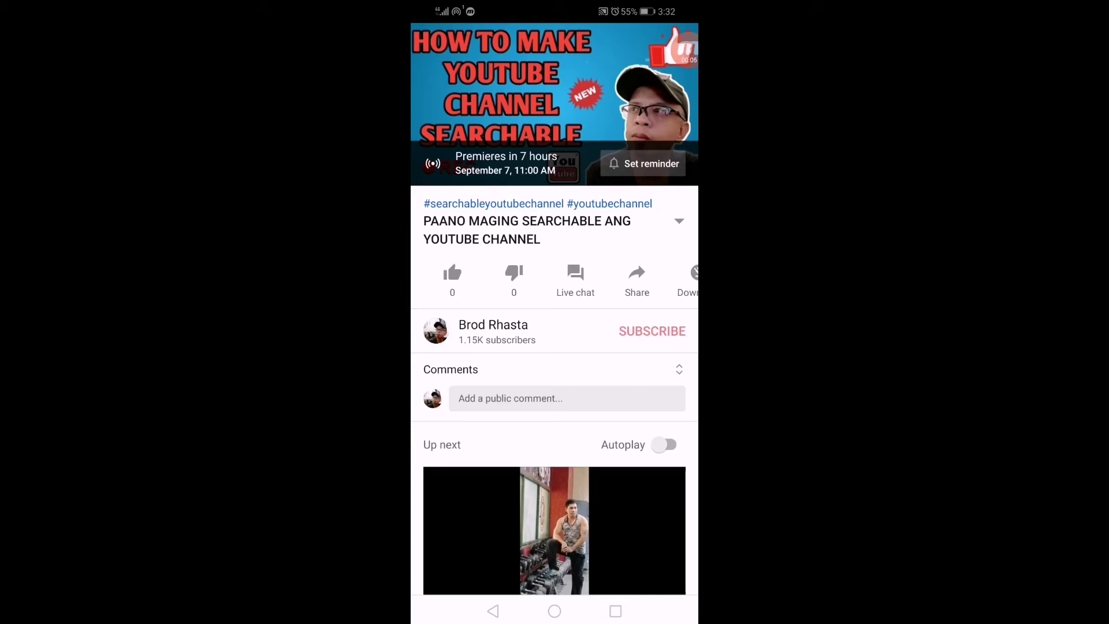
Set a reminder for the upcoming premiere from its watch page
click(643, 163)
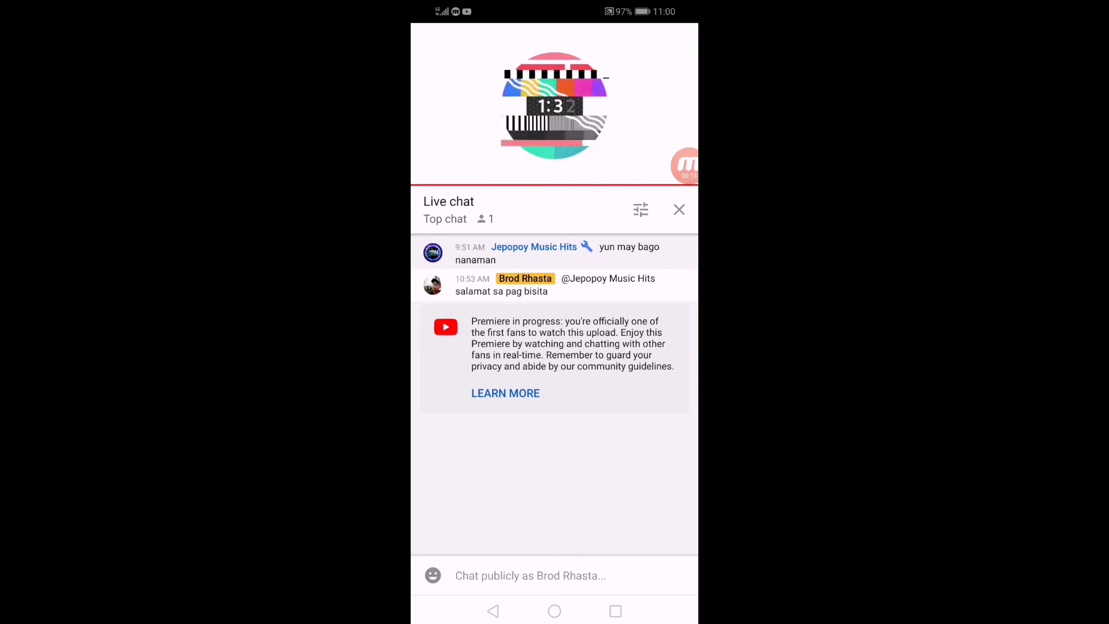
click(679, 209)
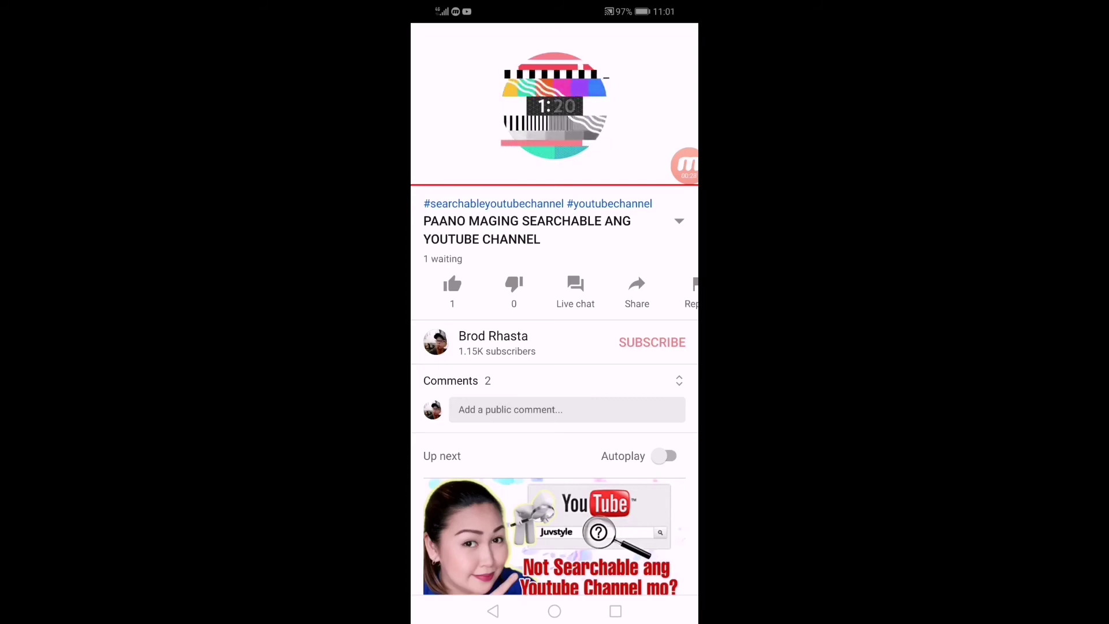
click(576, 291)
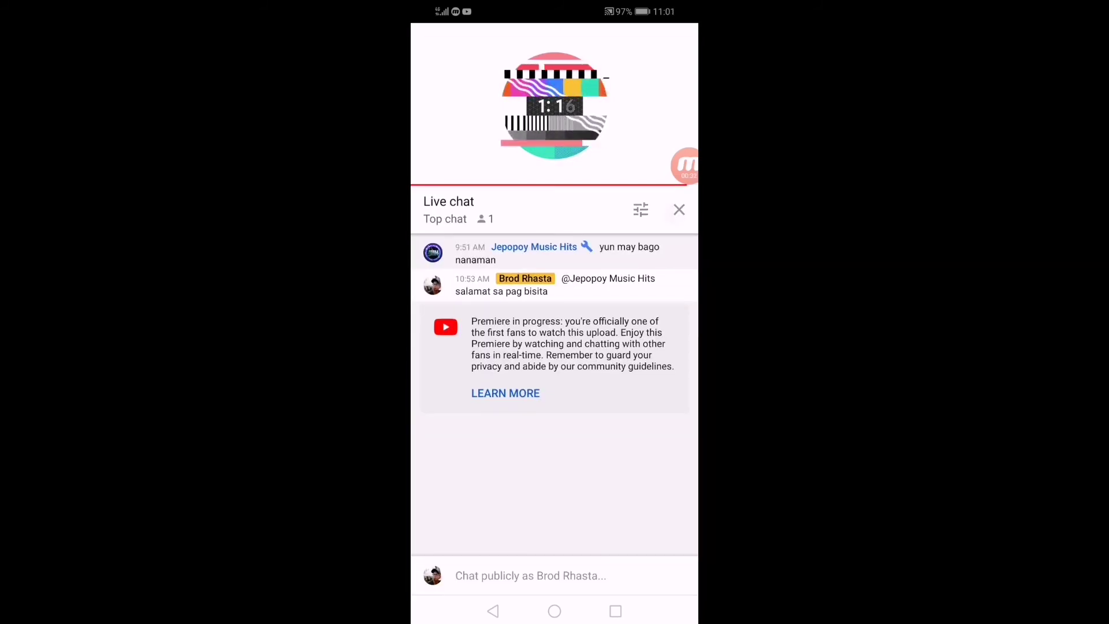
click(680, 210)
click(575, 292)
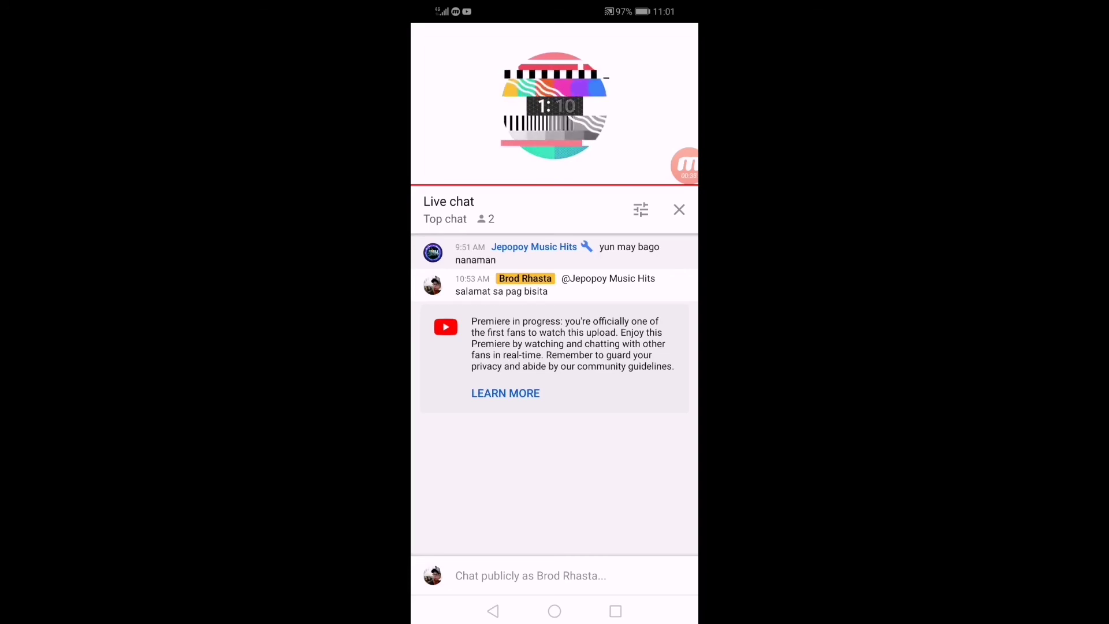
click(530, 575)
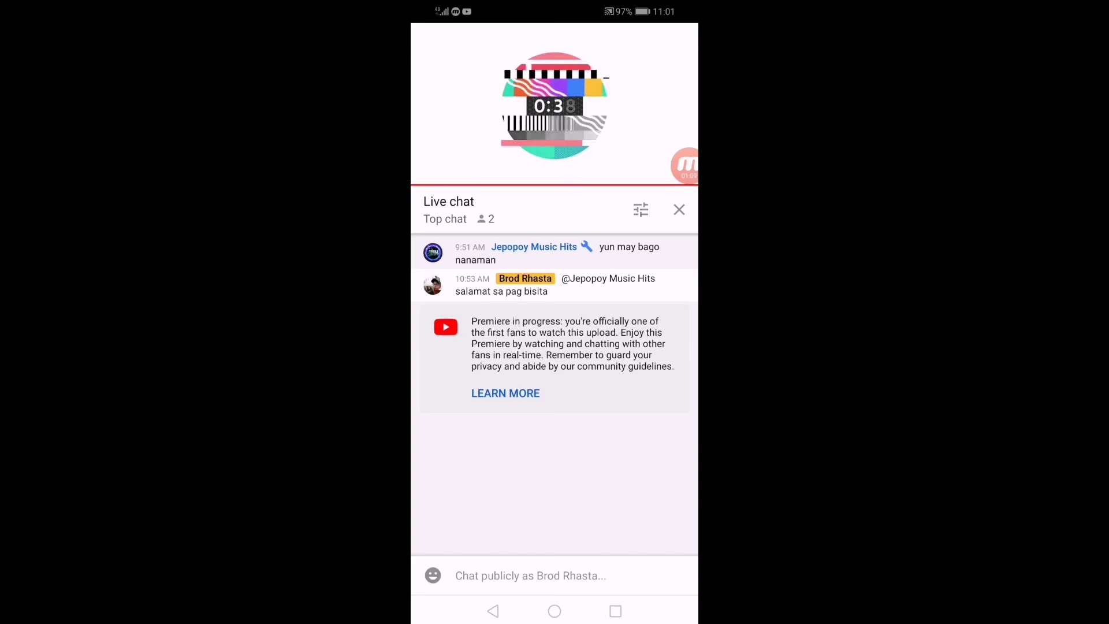
click(679, 209)
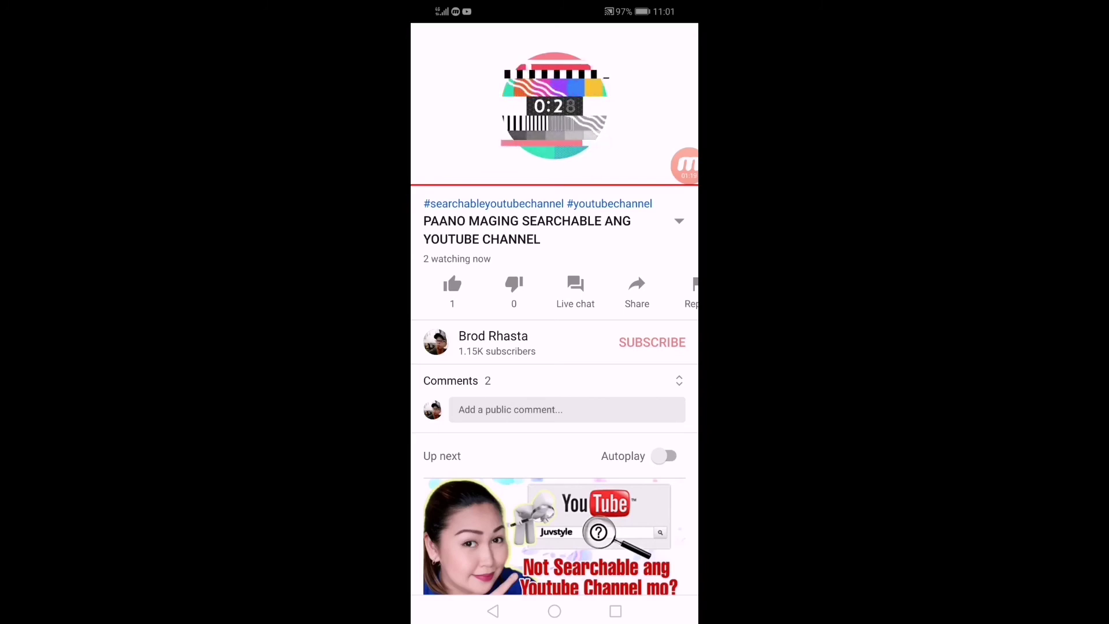
click(575, 289)
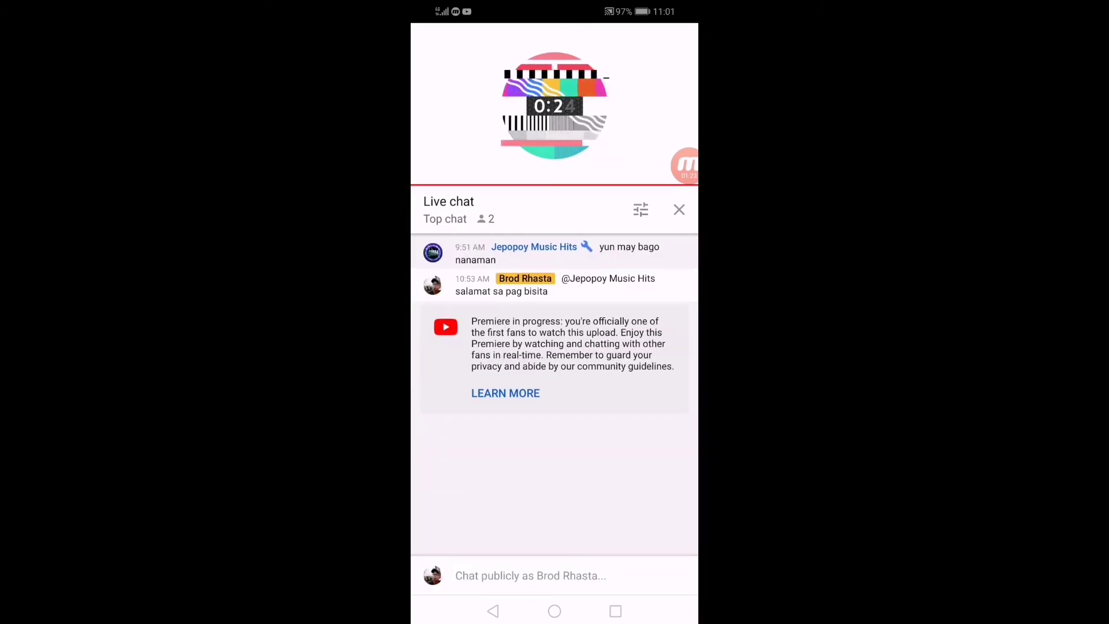
Swipe away the YouTube notification in the phone's notification shade and return to the premiere
mouse_move(554, 6)
mouse_down()
mouse_move(555, 347)
mouse_move(688, 312)
mouse_up()
drag(554, 462, 554, 116)
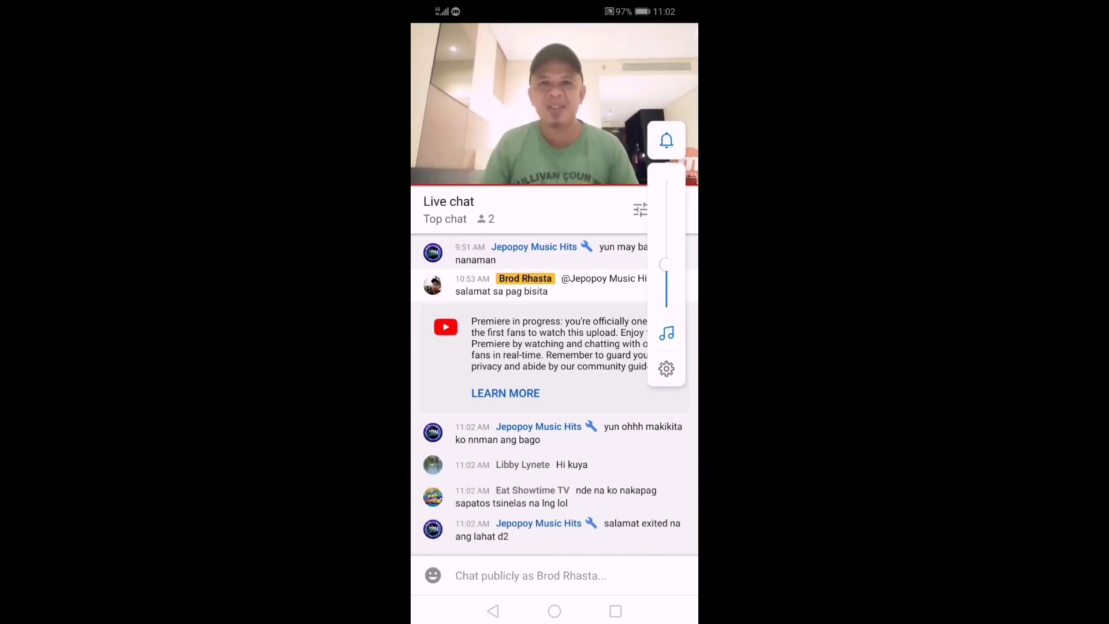
Send 'hello po sa lahat, salamat po sa pag dalo sa premiere q' in live chat, fixing typos
click(531, 576)
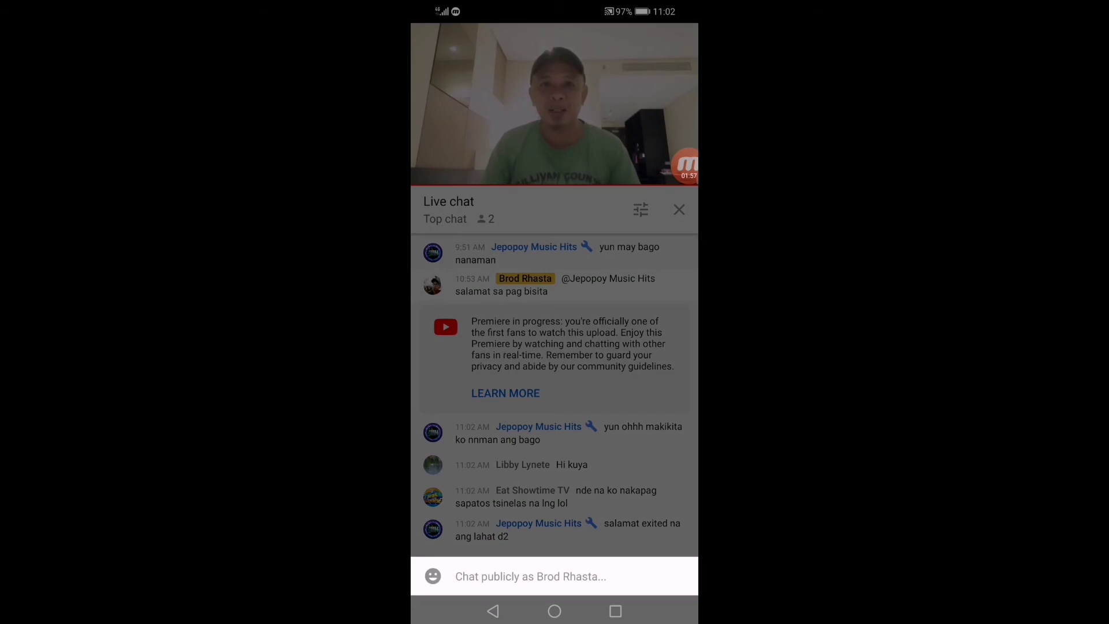
key(XF86AudioRaiseVolume)
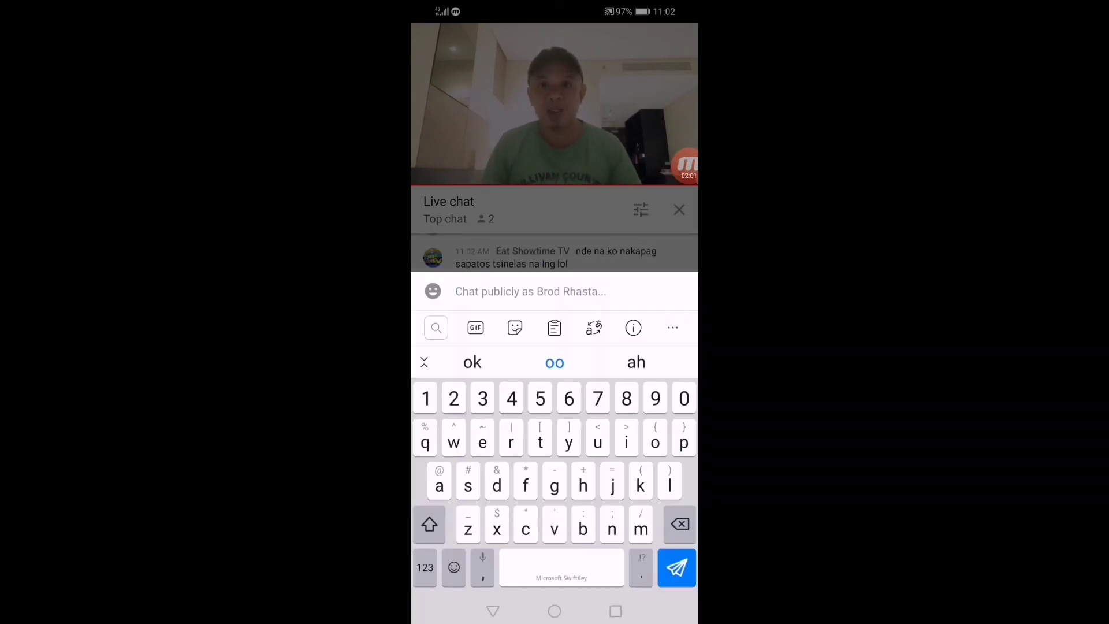
text(hello po )
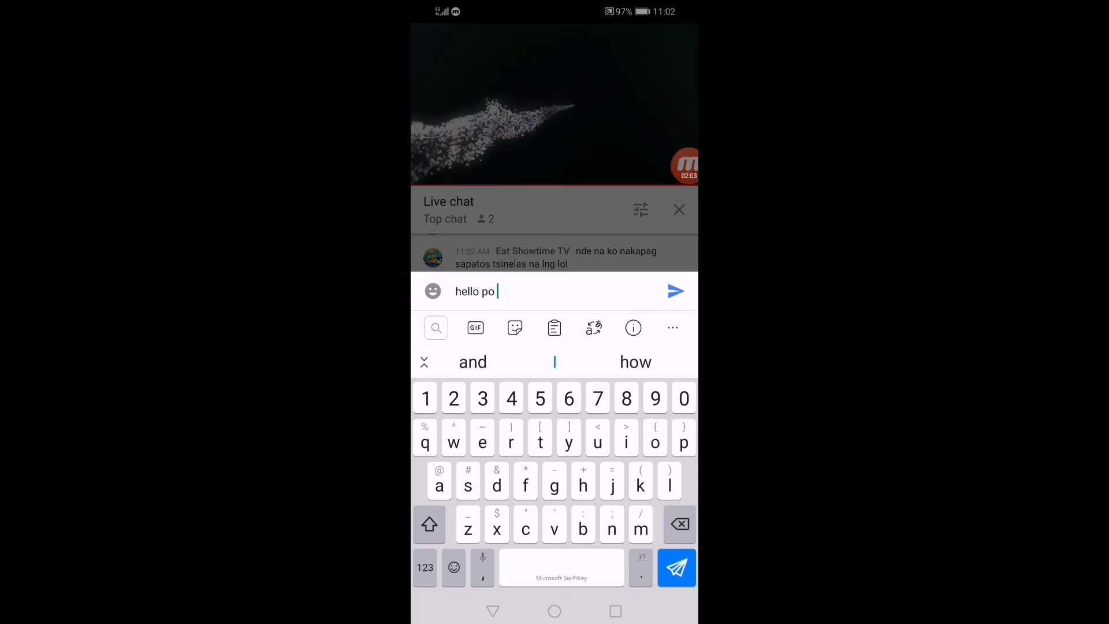
text(sa laha)
key(BackSpace)
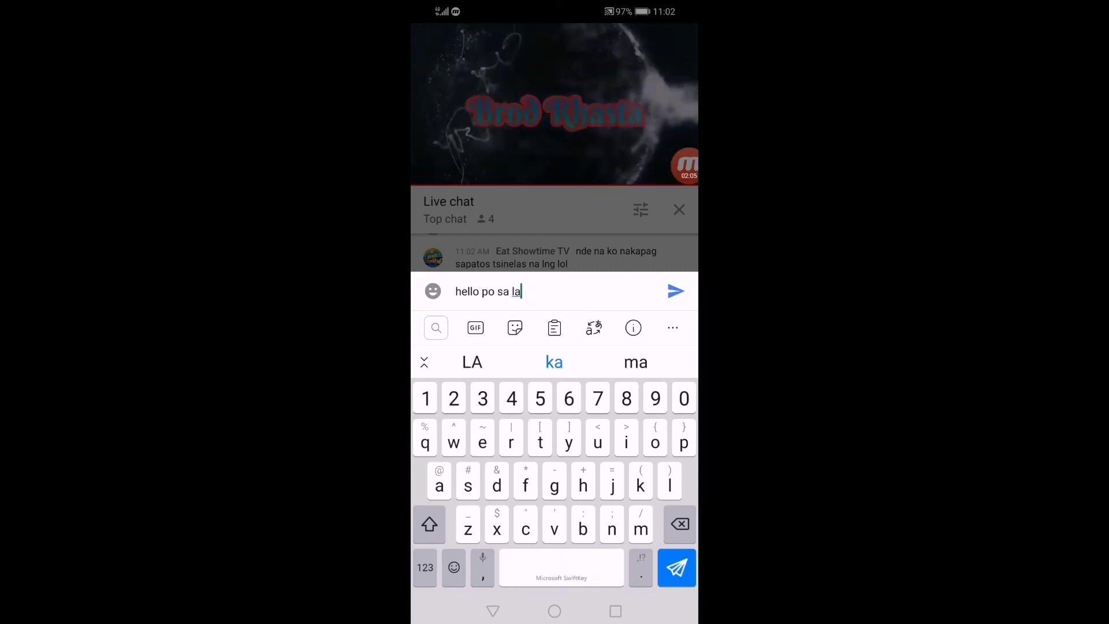
text(hat, sal)
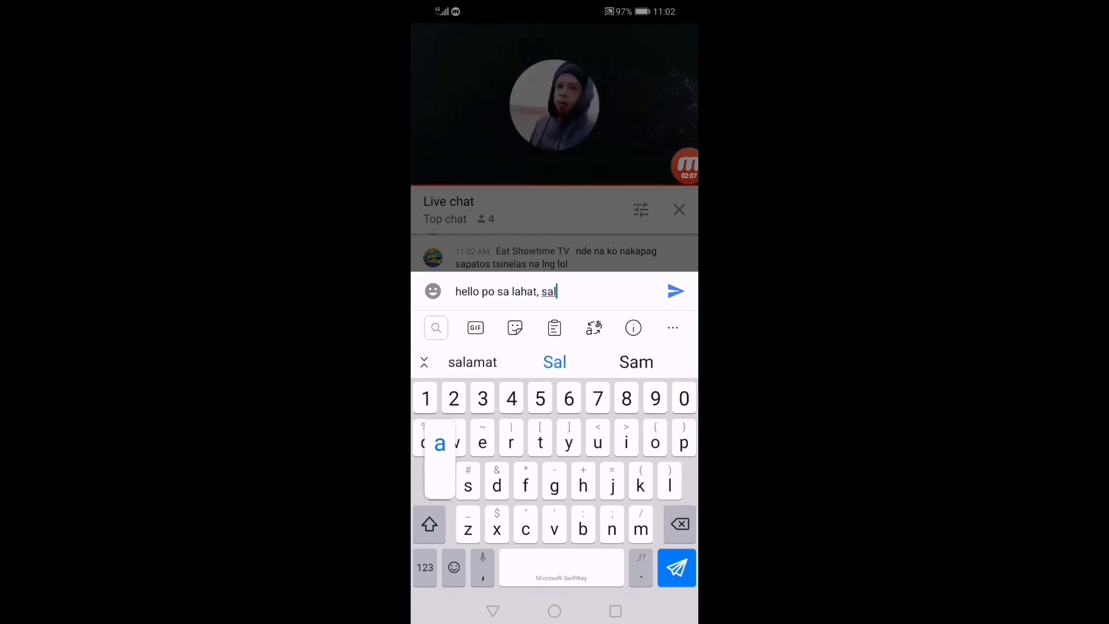
text(amat po s)
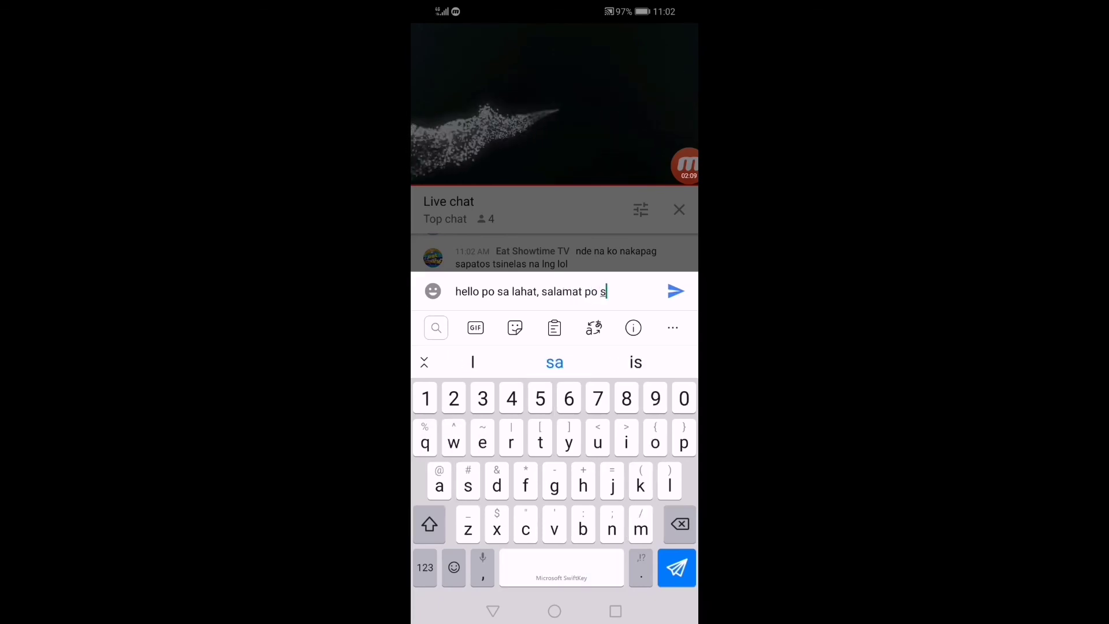
text(a oag dal)
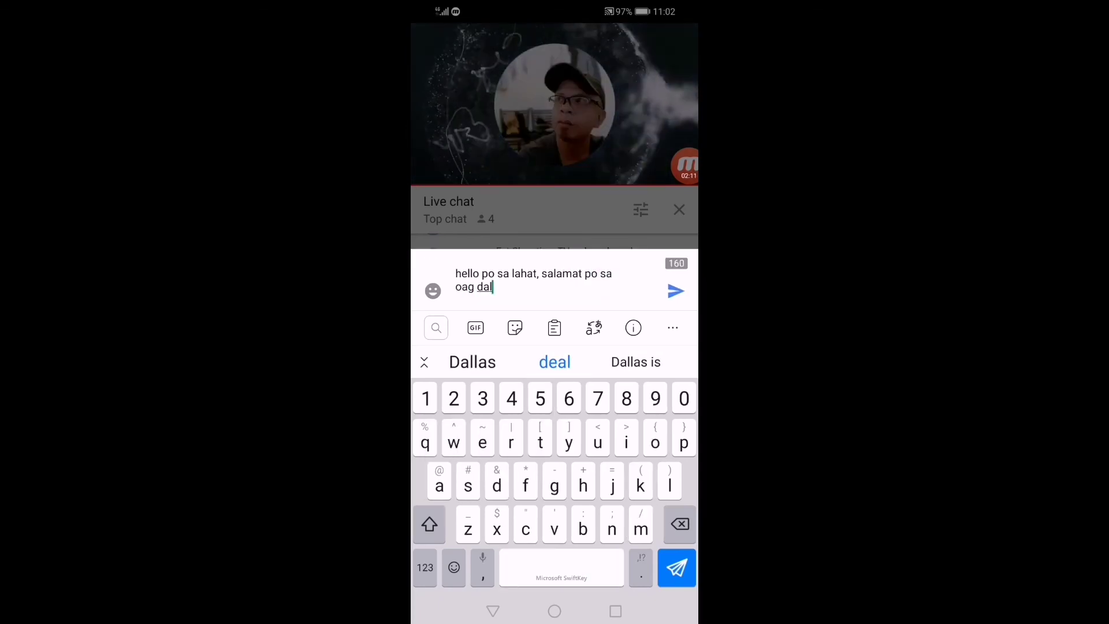
key(BackSpace)
key(BackSpace)
key(BackSpace)
key(BackSpace)
key(BackSpace)
key(BackSpace)
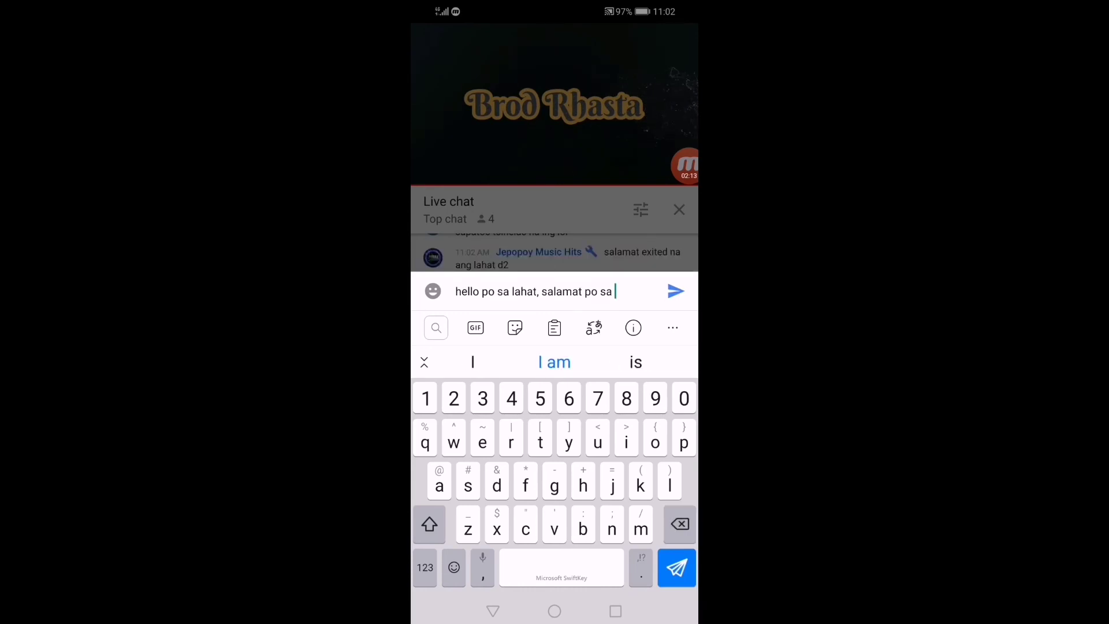
text(pag dalo )
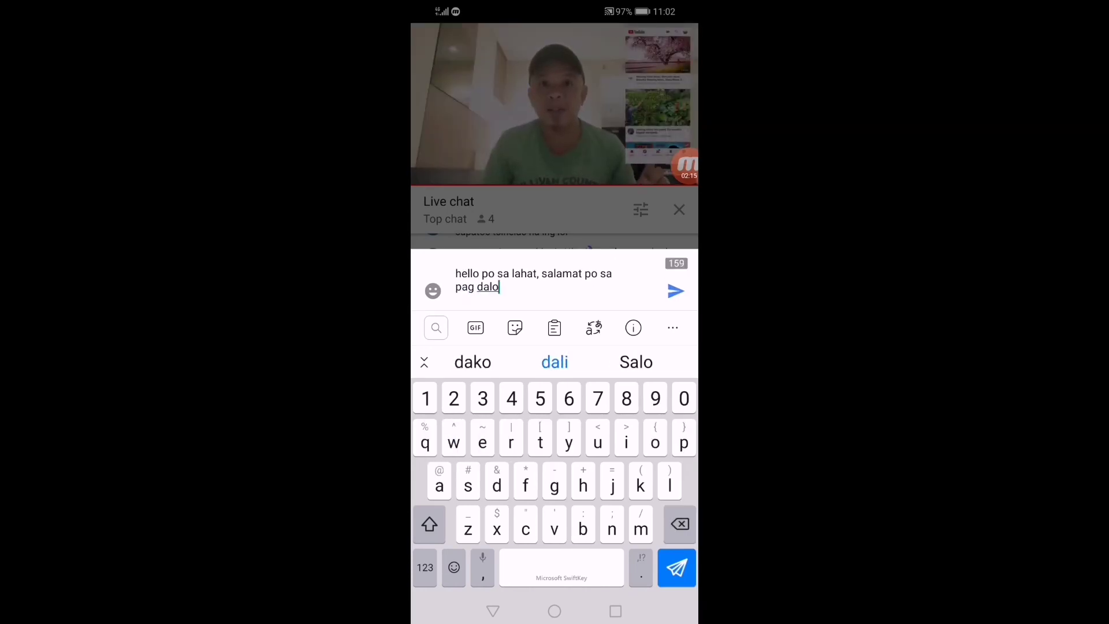
text(sa )
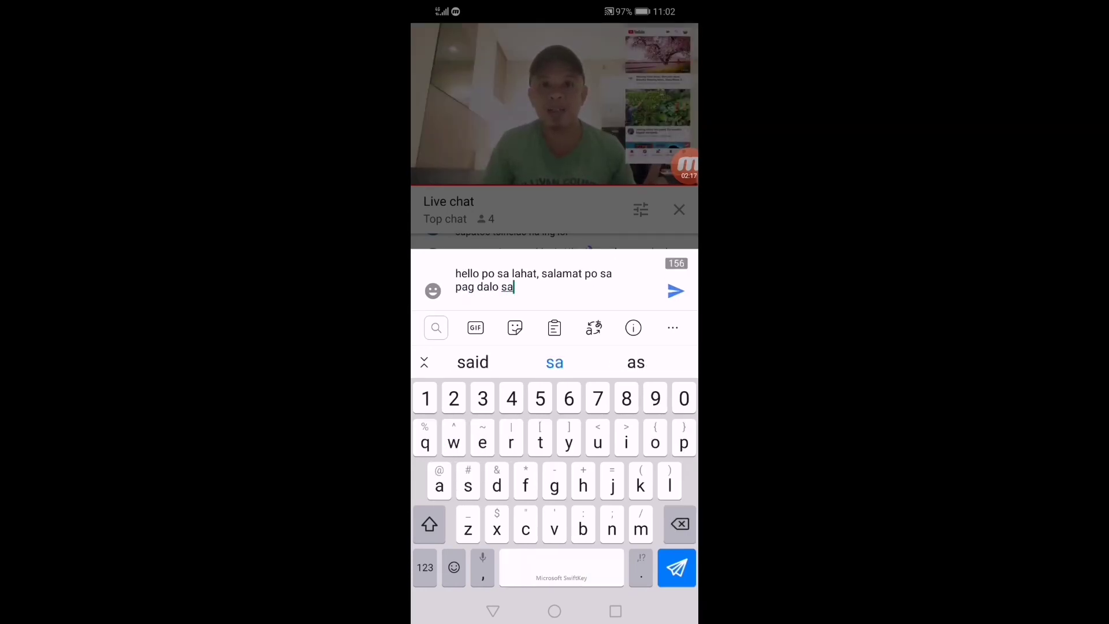
text(premier)
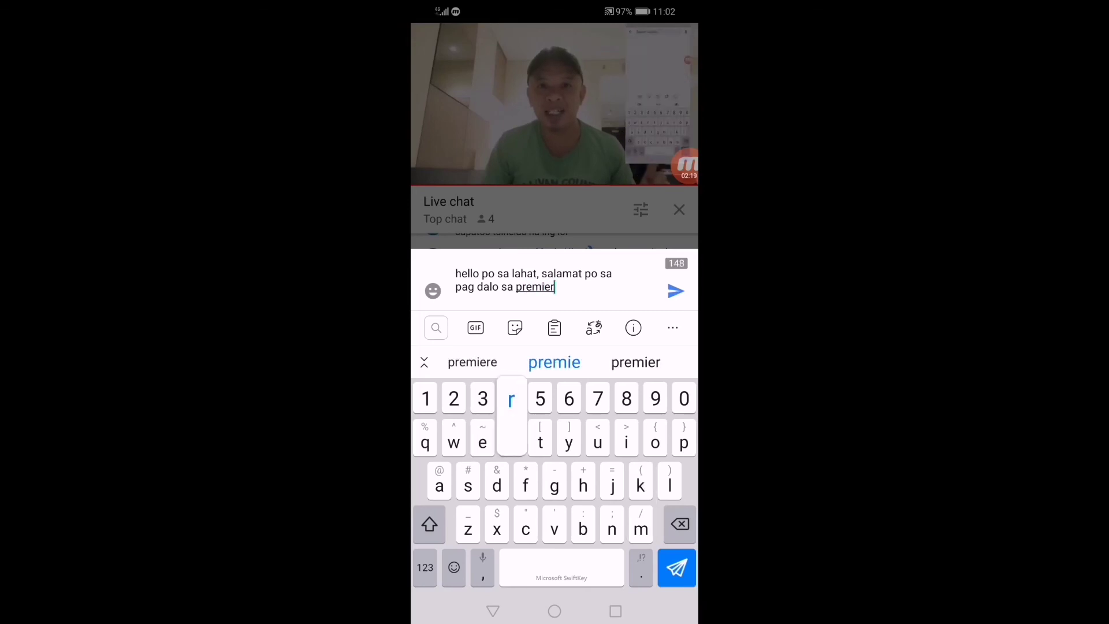
text(e q)
key(Return)
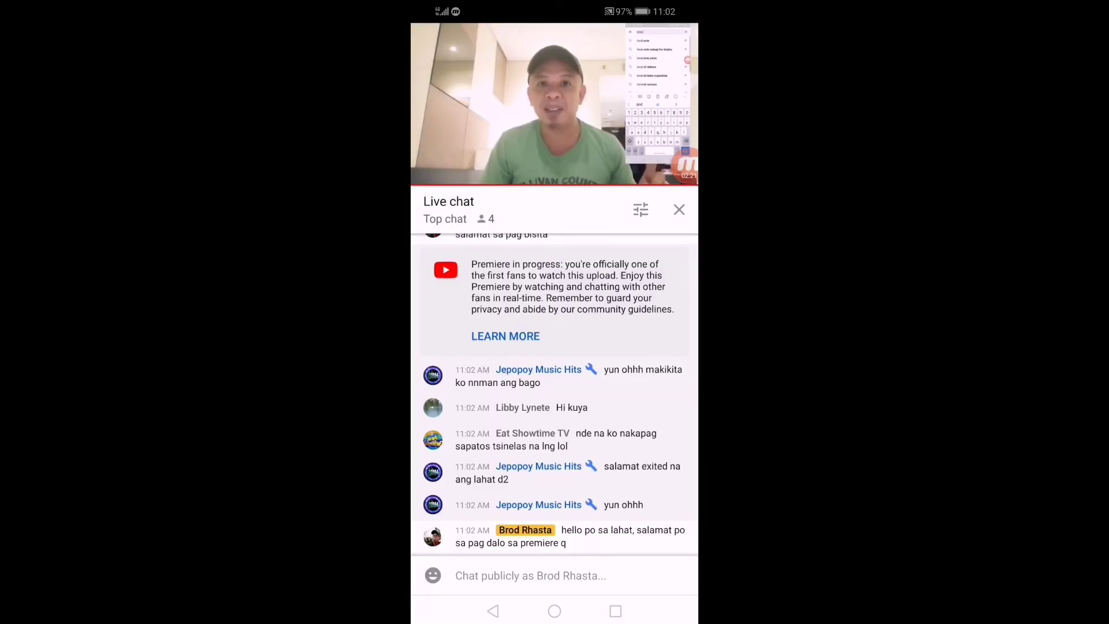